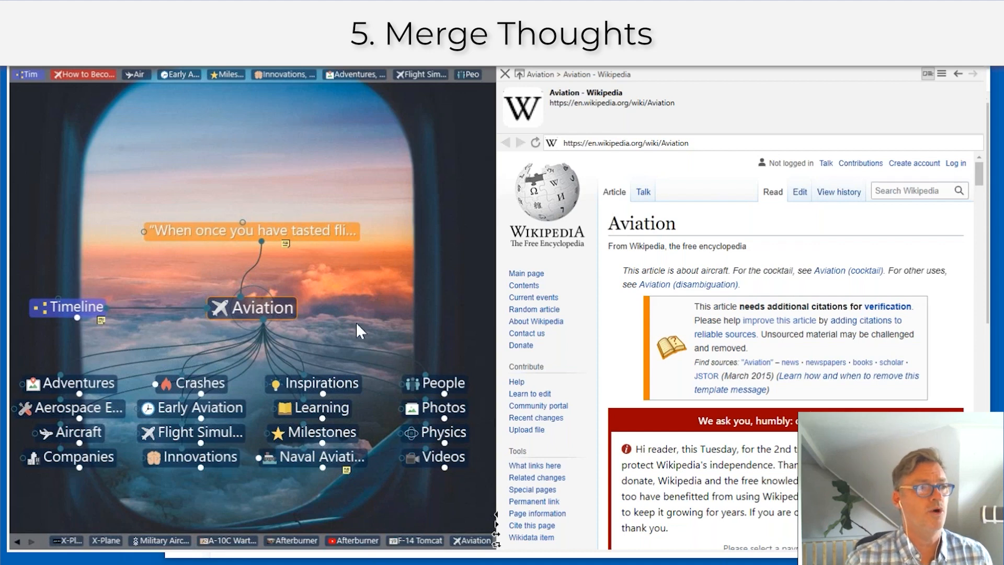
Step: Pan the thought map upward slightly around the Aviation thought
left_click_drag(454, 327, 445, 291)
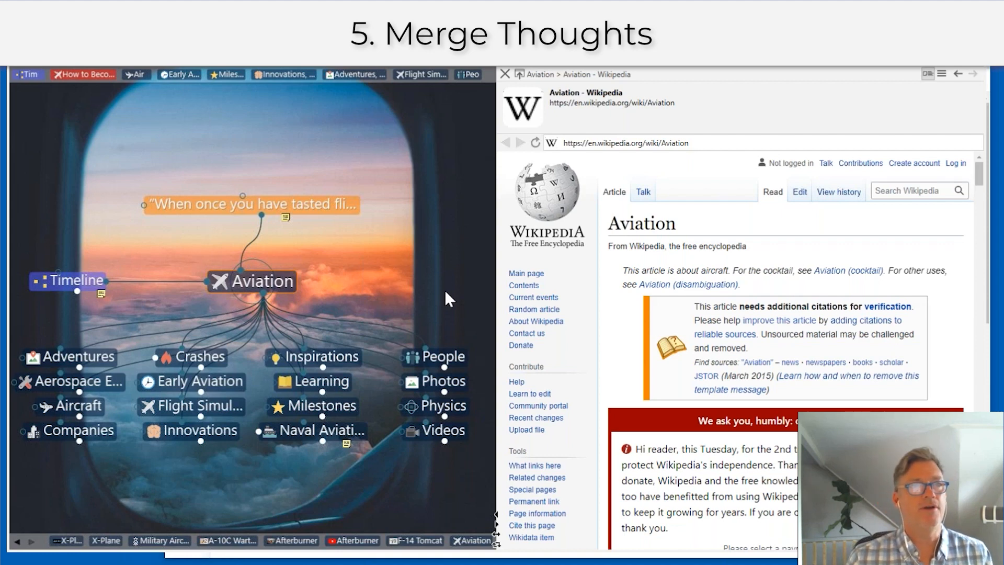
Step: Run a Report in the side panel filtered to Duplicate Names, listing 34 thoughts like Afterburner
left_click(825, 56)
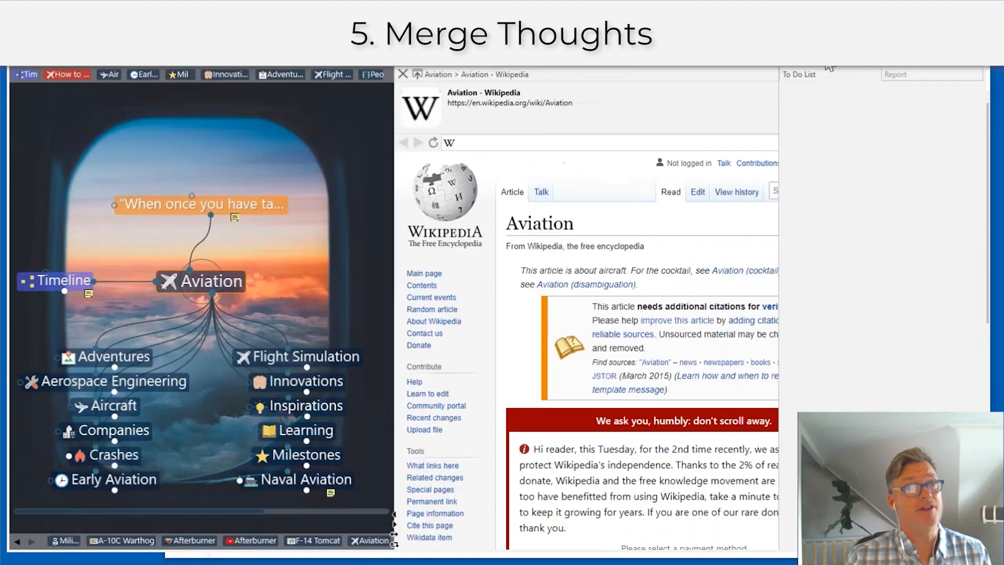
left_click(904, 78)
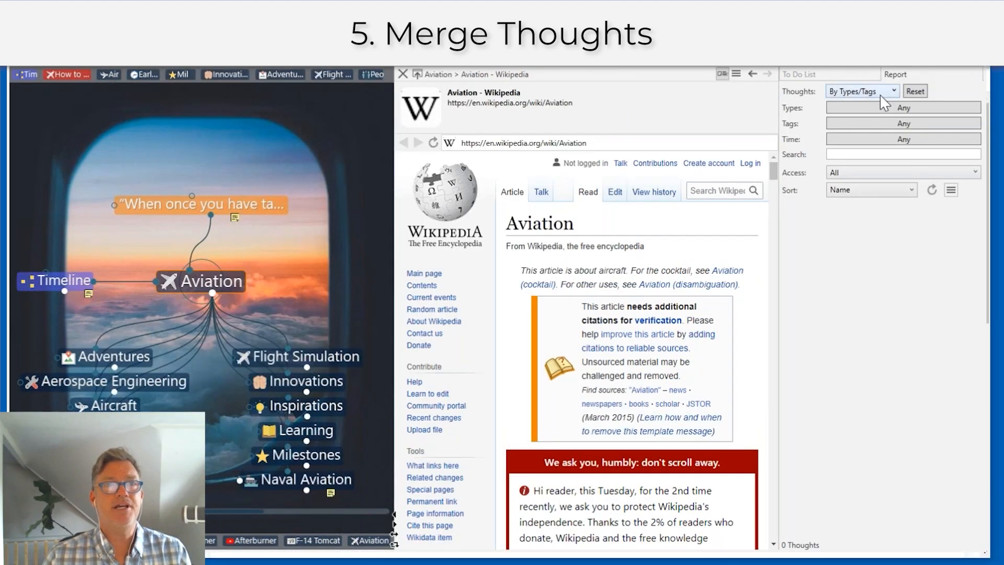
left_click(931, 190)
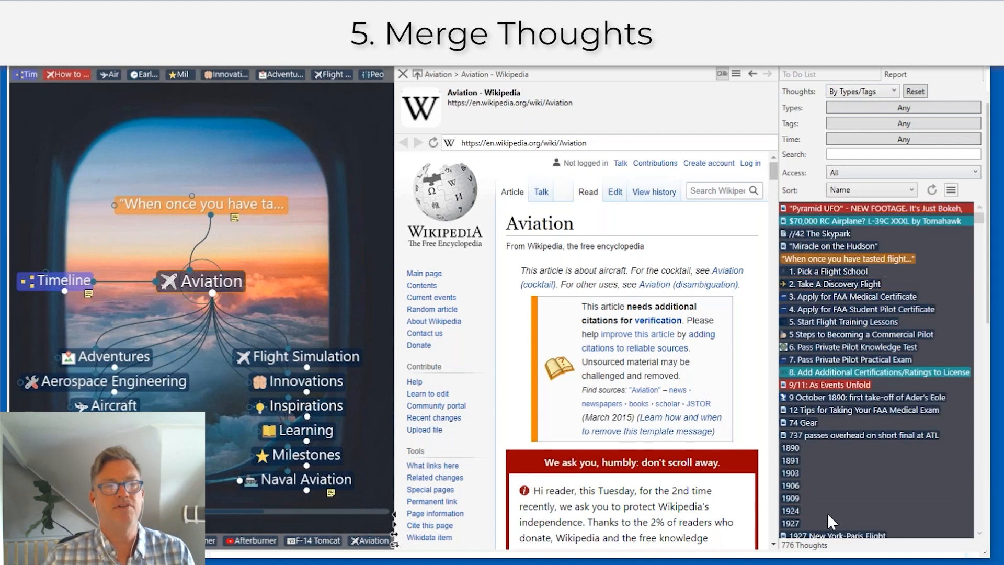
left_click(842, 91)
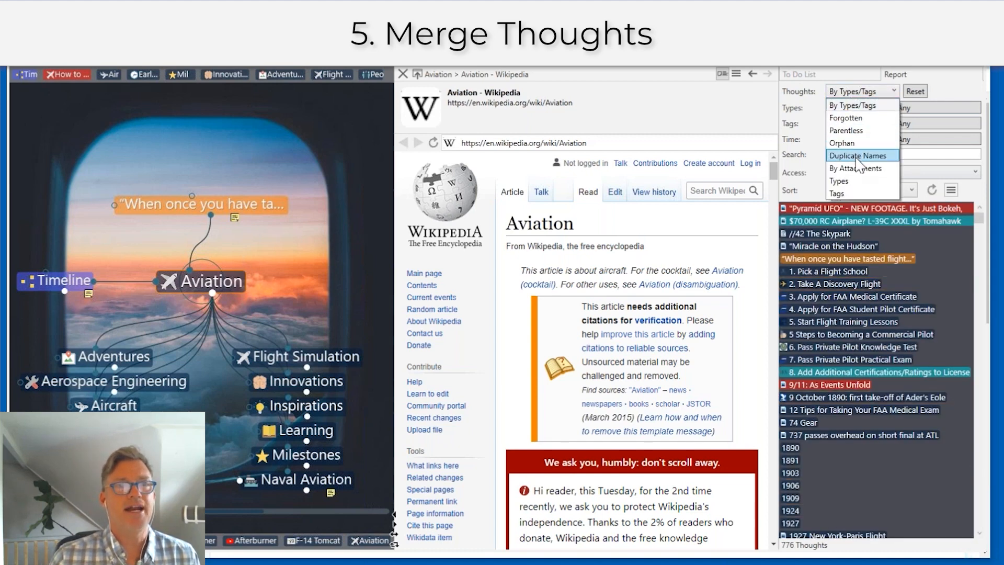
left_click(858, 156)
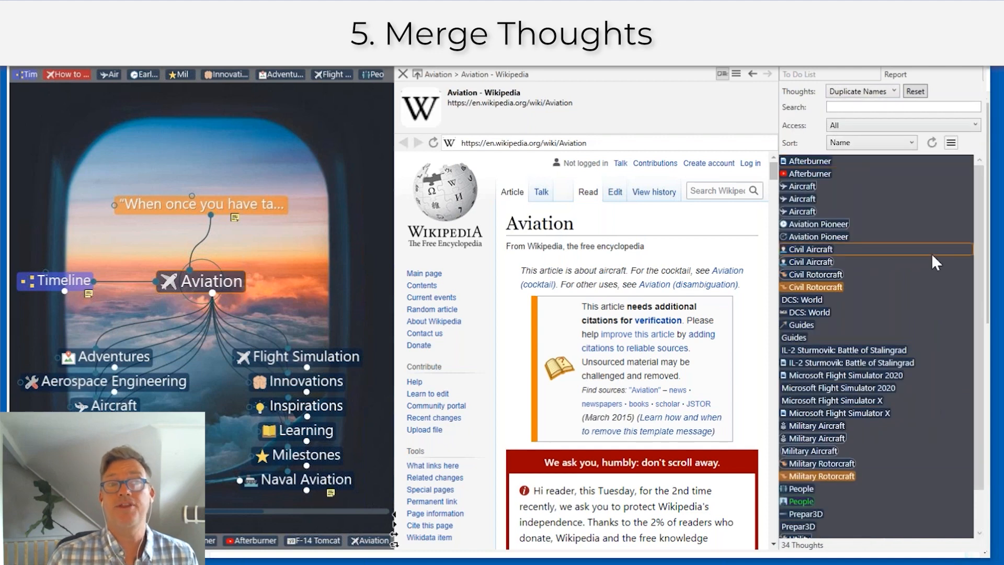
Step: Visit each of the two Afterburner thoughts from the report, then select both together
left_click(811, 160)
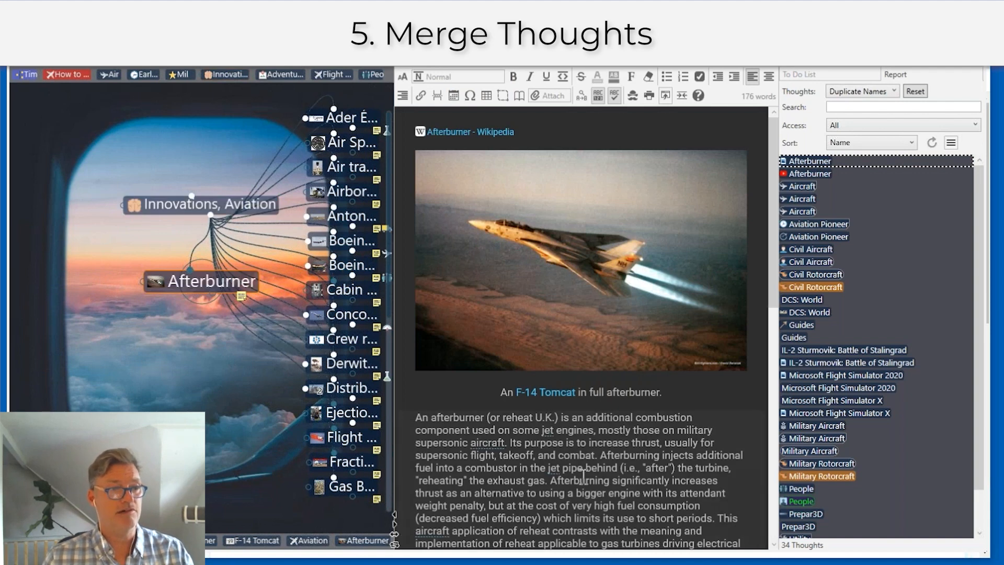
scroll(583, 475, "down", 1)
scroll(584, 475, "down", 1)
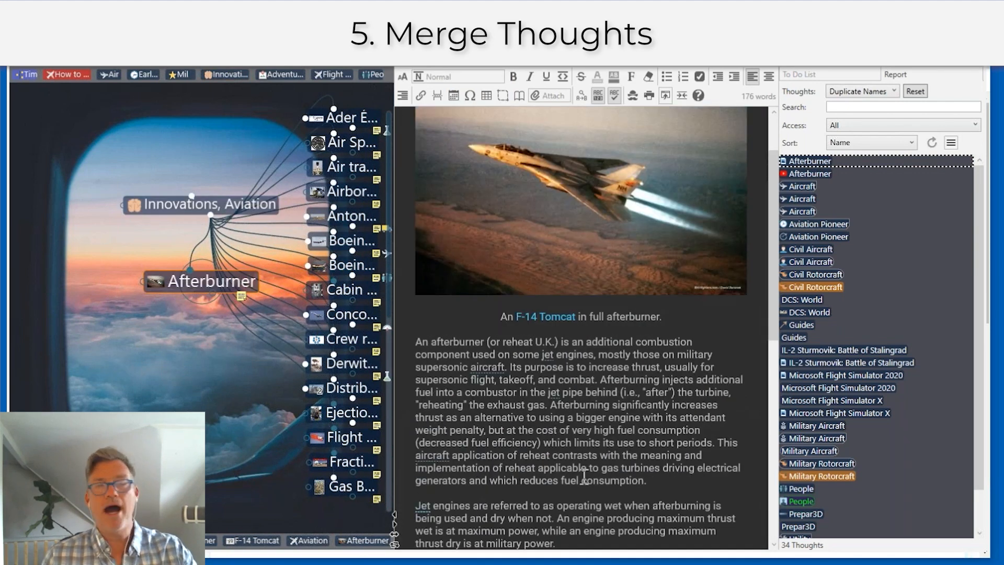
left_click(808, 173)
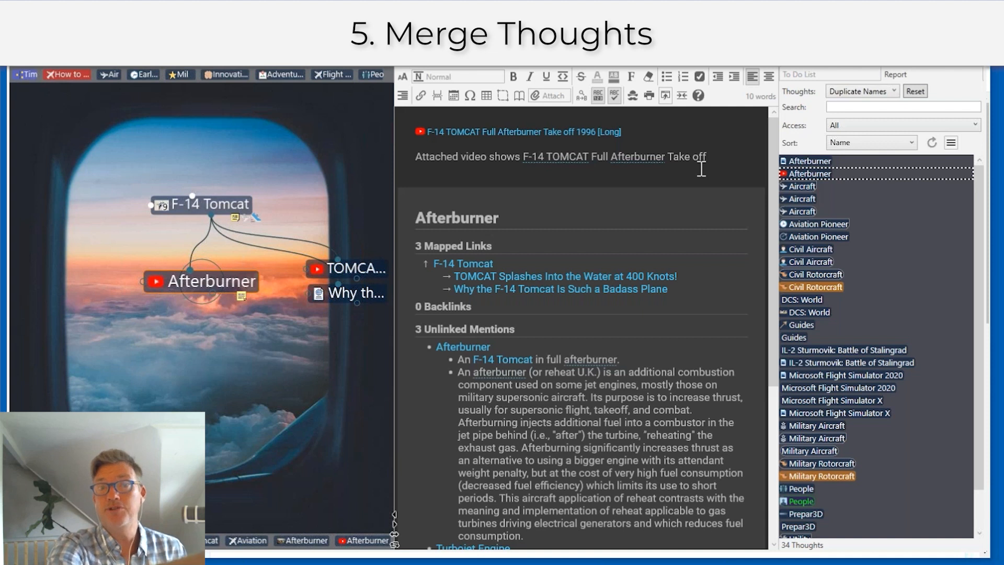
left_click(819, 173, "ctrl")
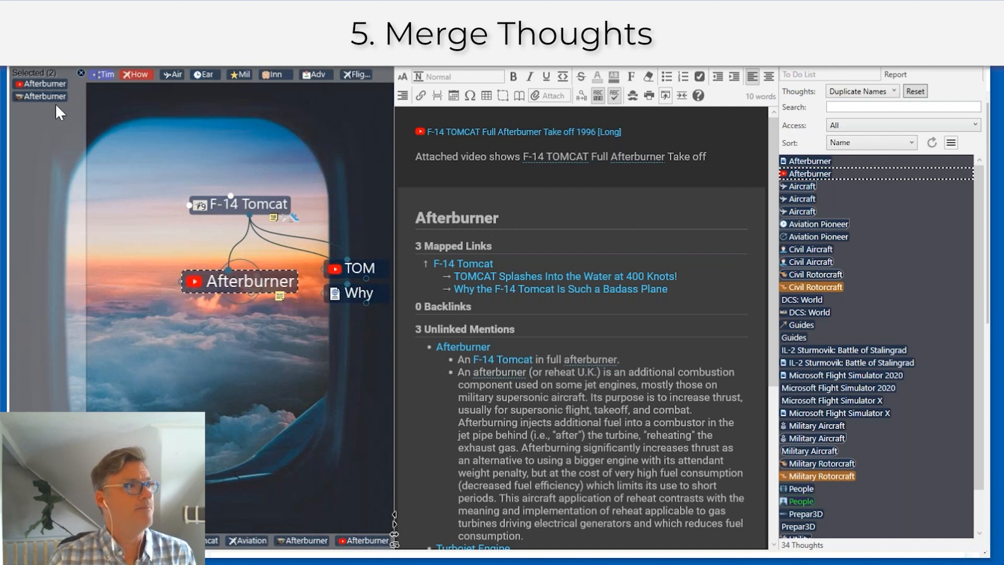
Step: Close the Report panel and merge the two selected Afterburner thoughts into one
left_click(828, 61)
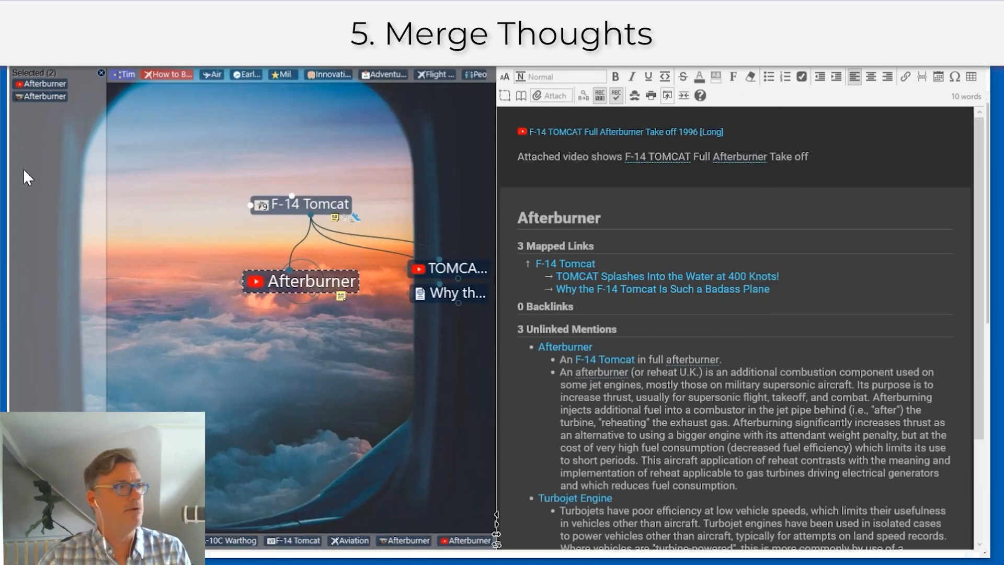
right_click(40, 158)
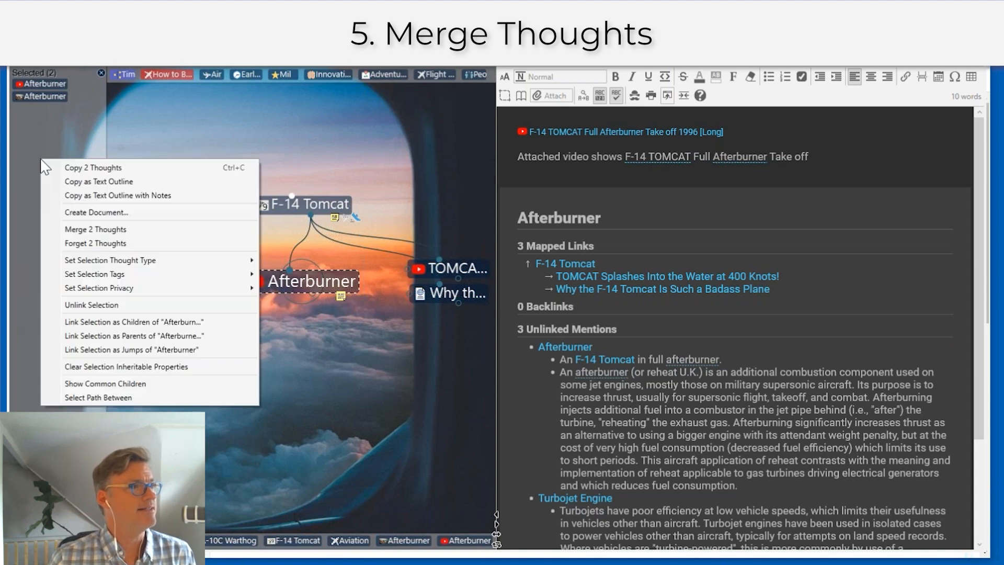
left_click(82, 230)
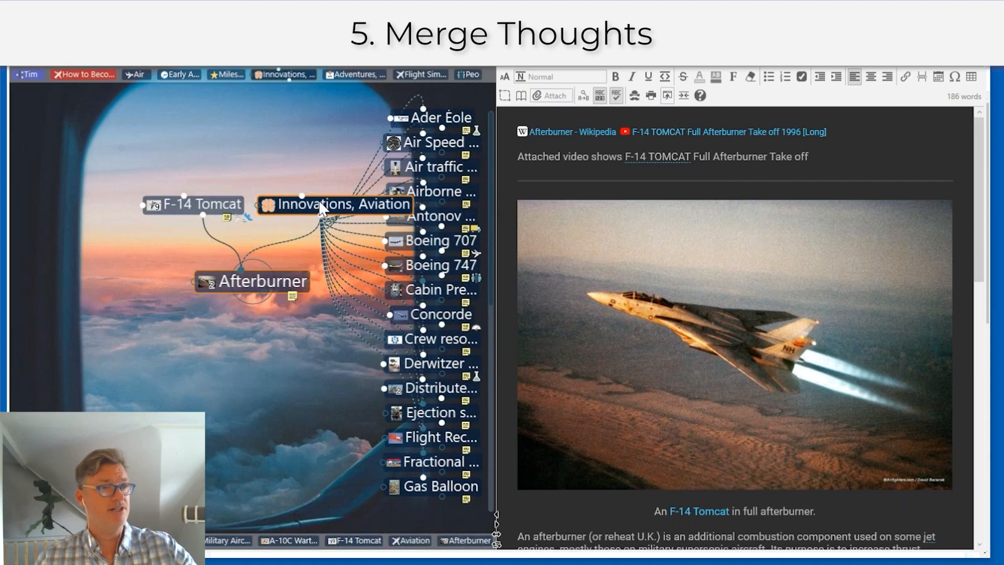
scroll(740, 314, "down", 2)
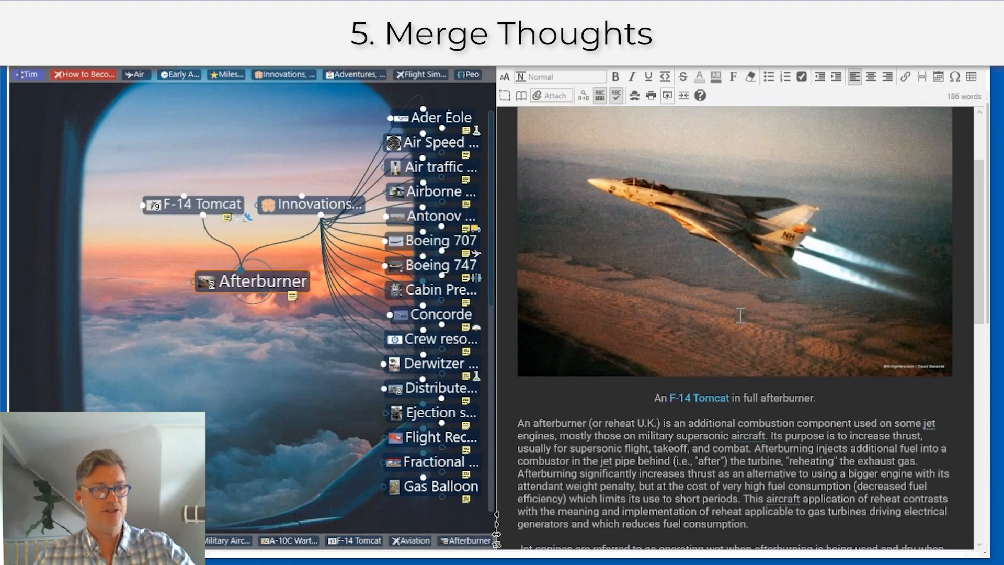
scroll(740, 314, "down", 3)
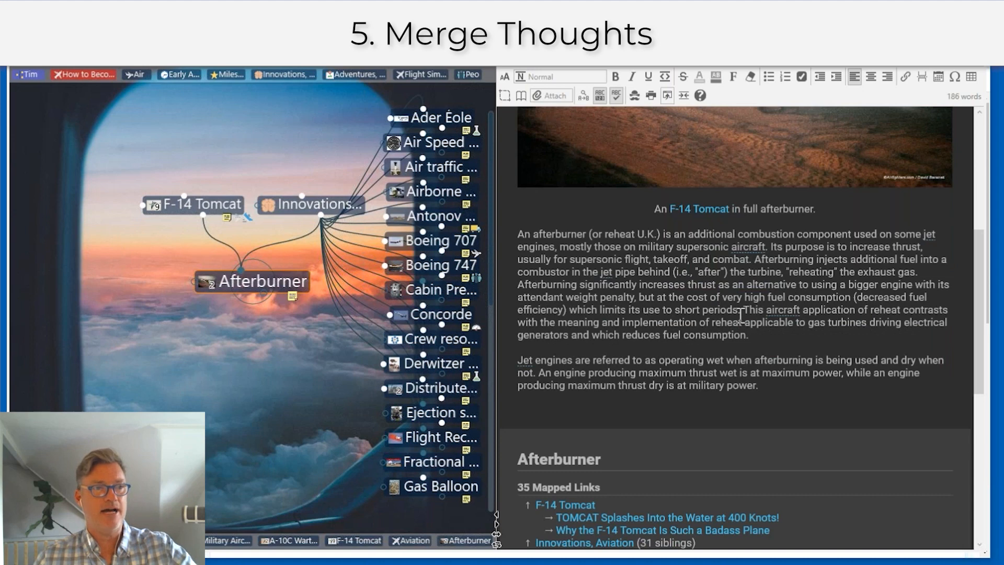
scroll(740, 315, "up", 5)
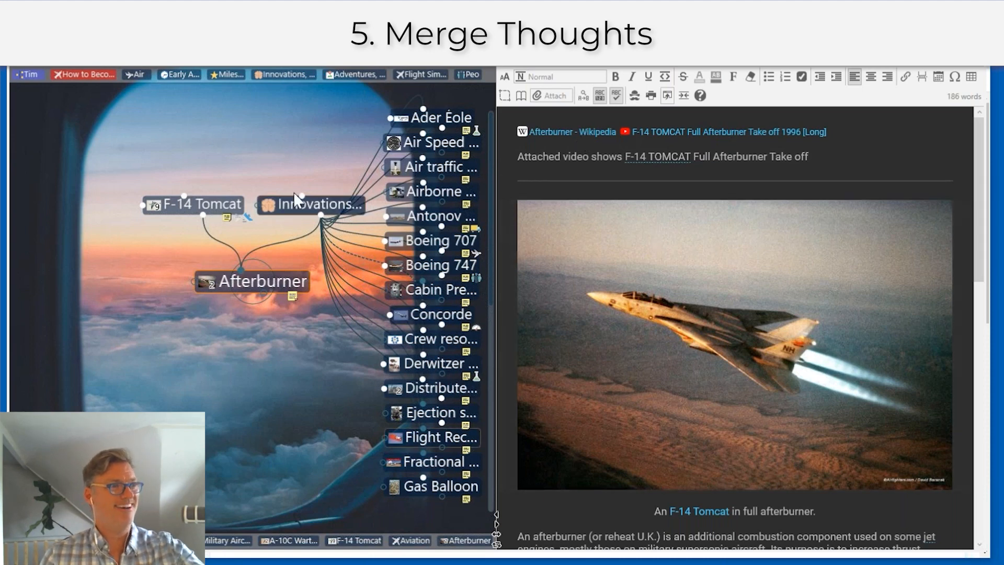
scroll(821, 359, "down", 3)
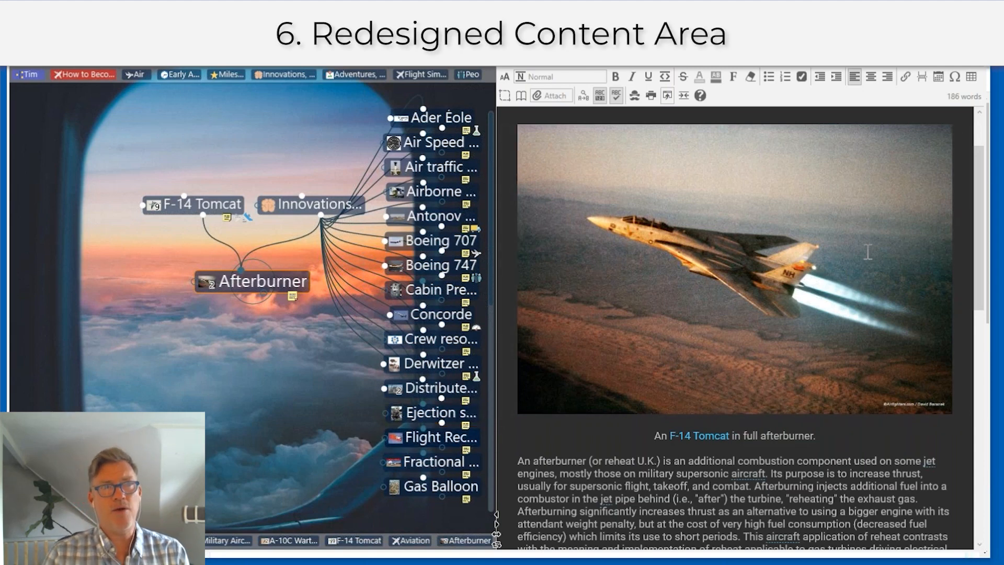
Step: Make F-14 Tomcat the active thought and show its attachment j3uvieszxety6o5j8yoy.jpg
scroll(867, 251, "up", 3)
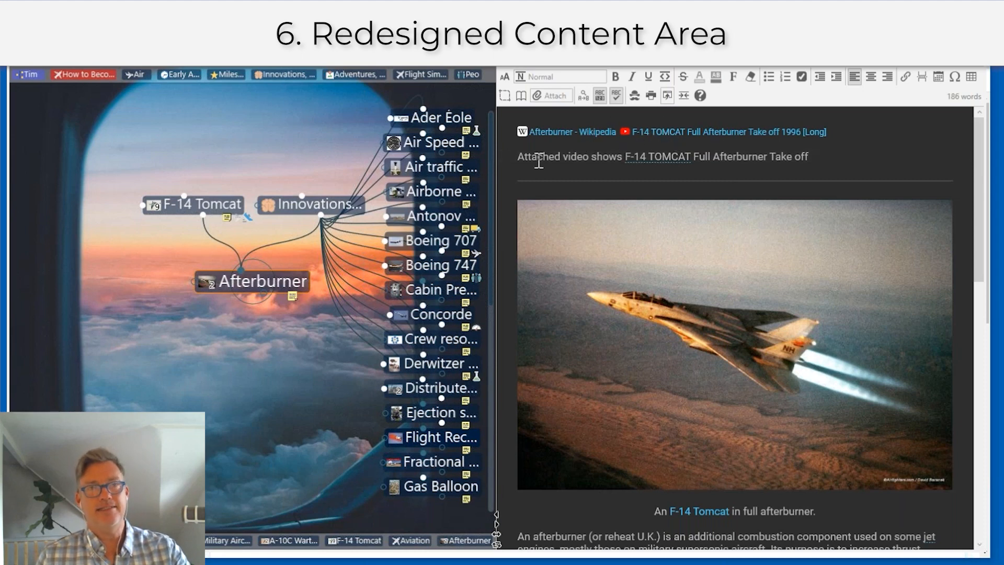
mouse_move(177, 214)
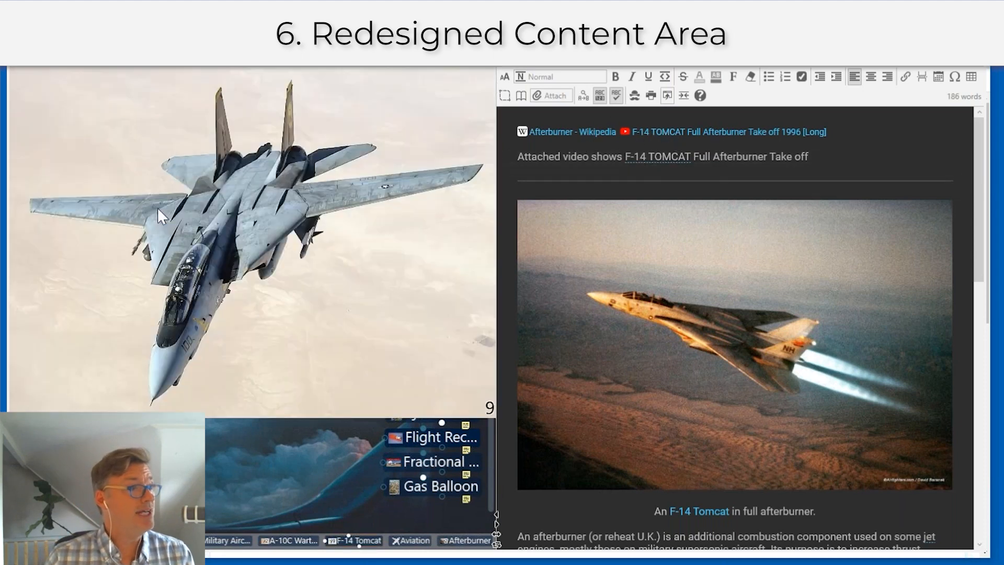
left_click(184, 205)
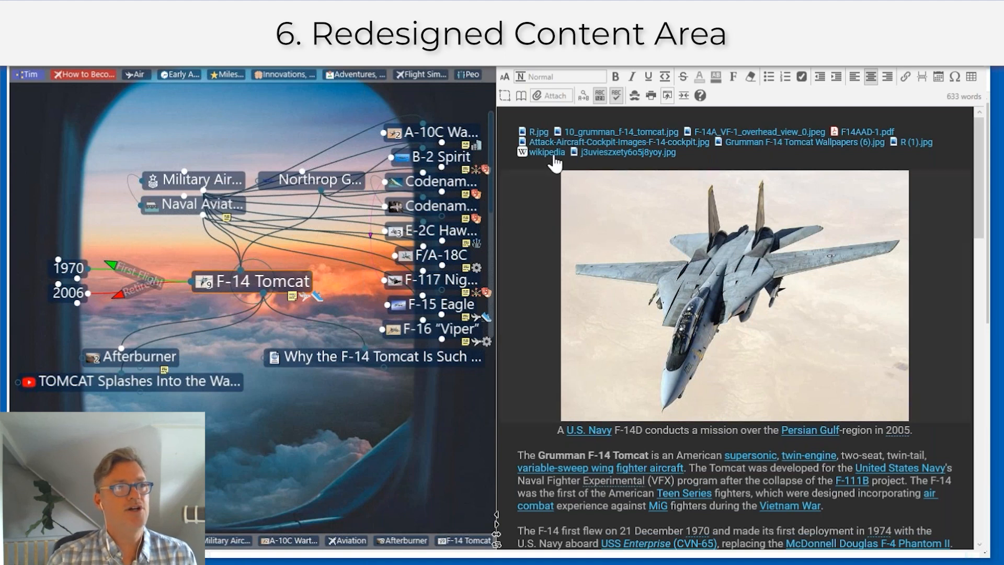
left_click(627, 160)
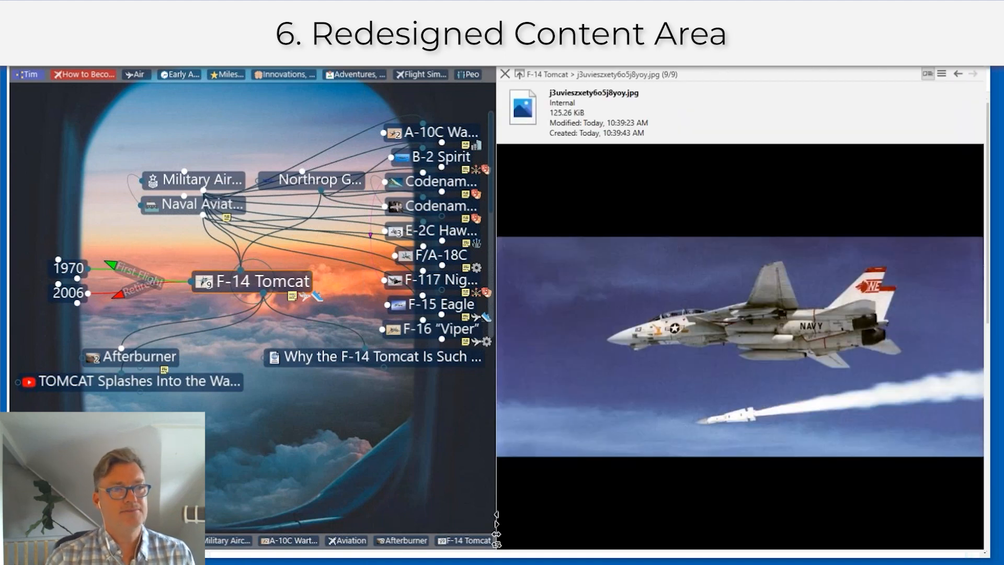
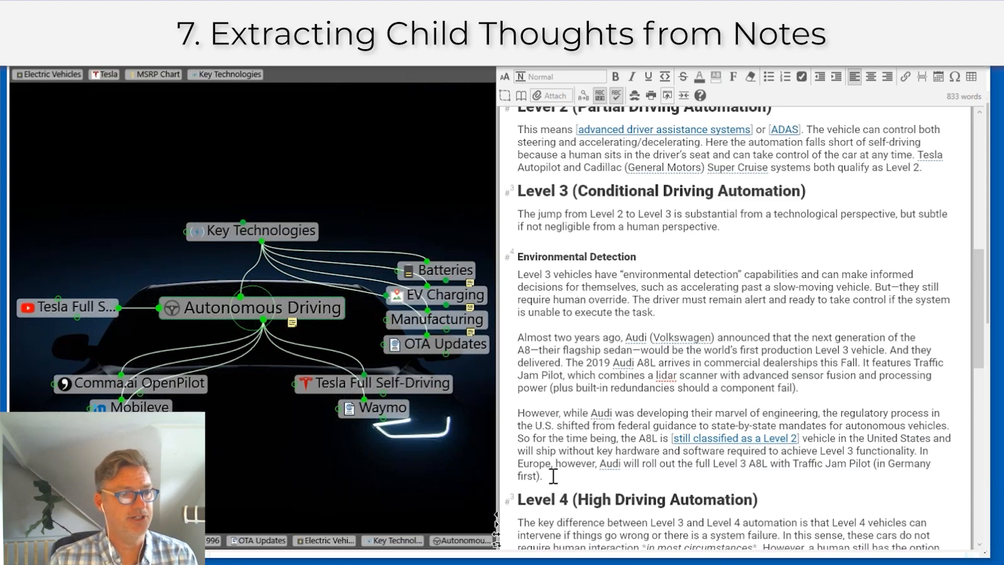
Step: Extract the selected Level 3 heading and paragraphs into a child thought of Autonomous Driving, then activate it
left_click_drag(555, 478, 506, 193)
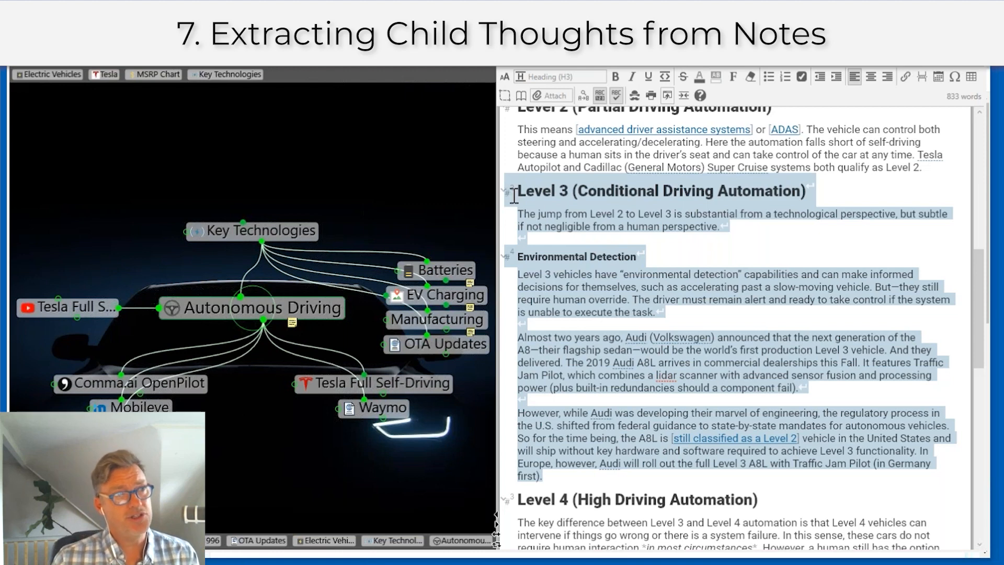
left_click(597, 77)
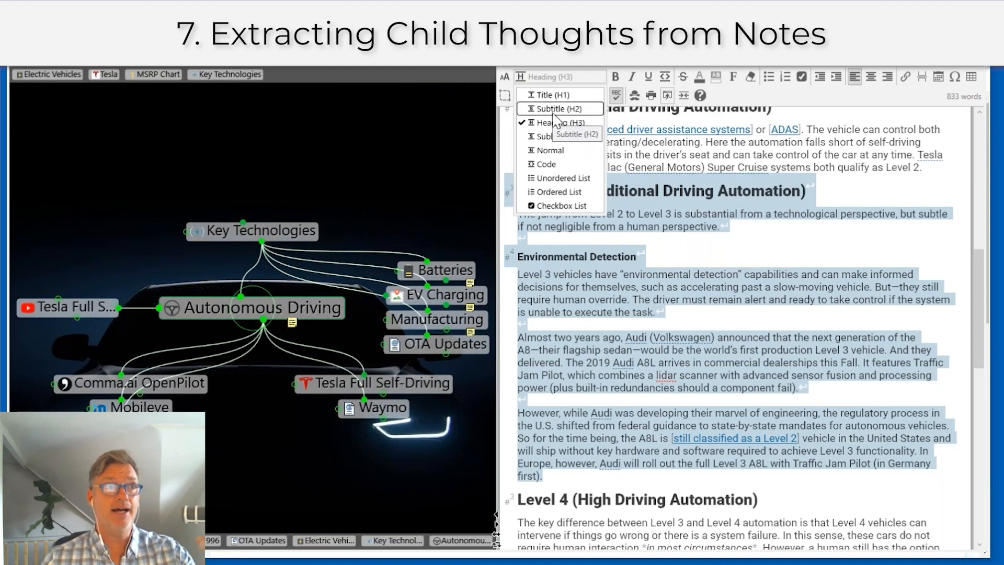
right_click(674, 212)
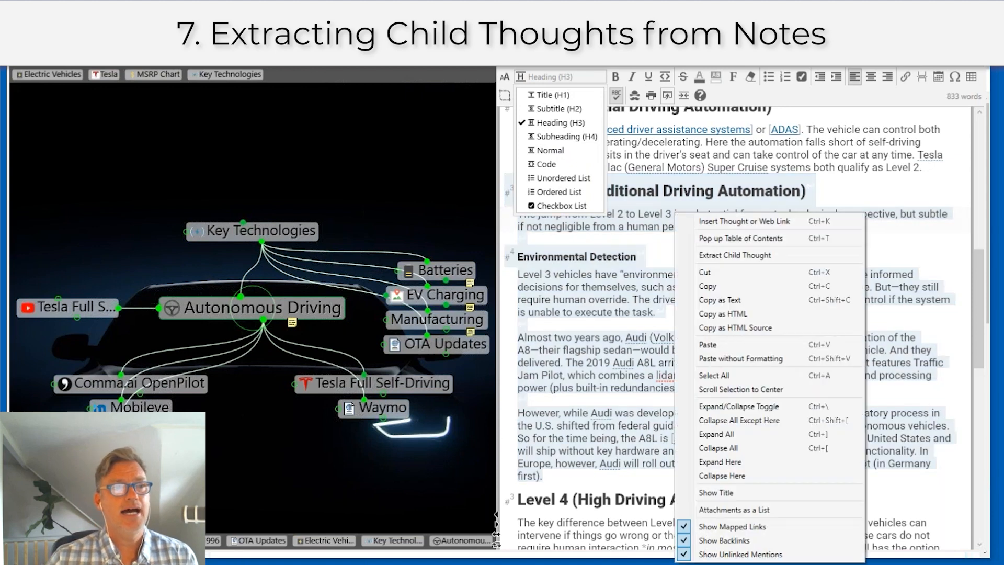
left_click(726, 256)
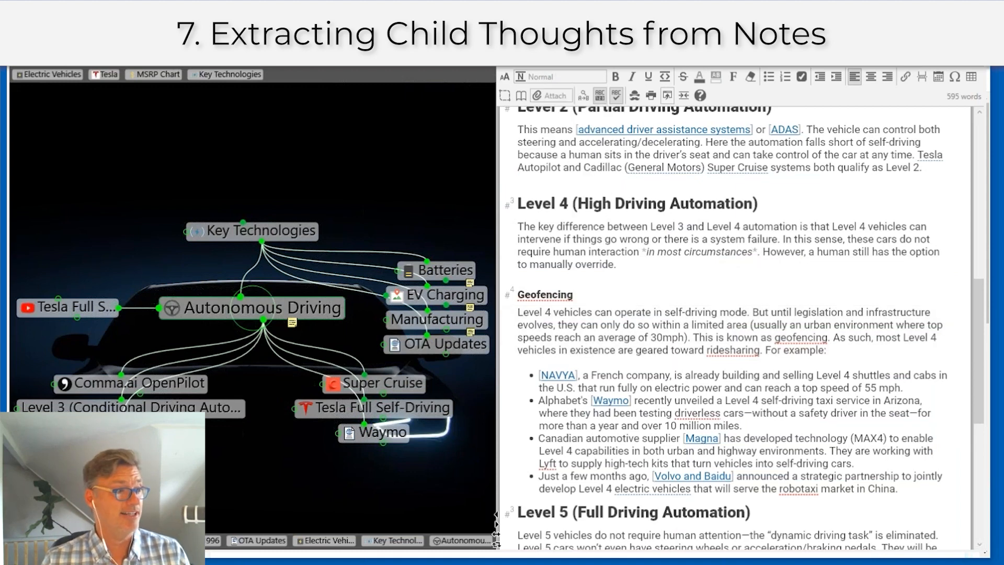
left_click(131, 407)
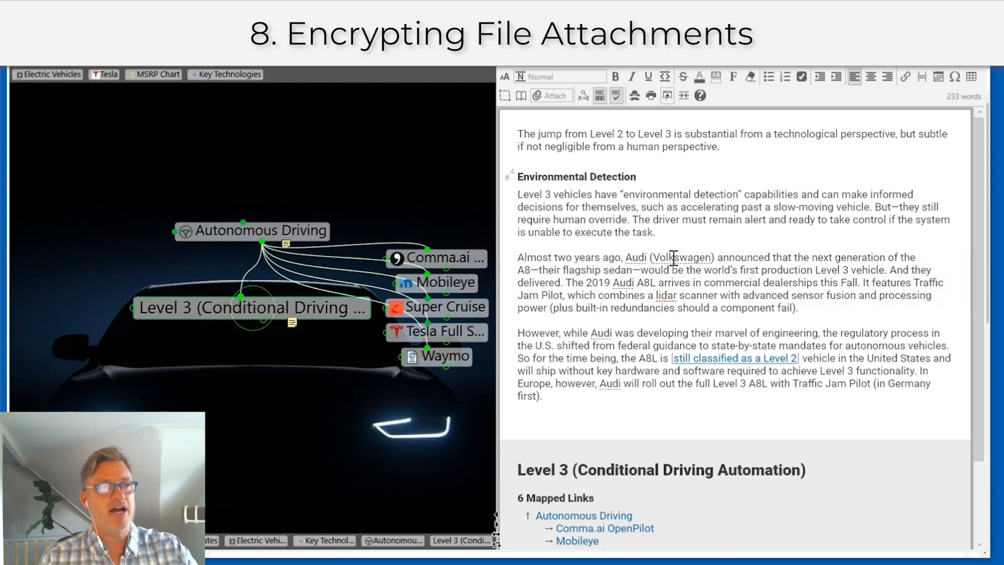
Step: Attach a blank Microsoft Word Document from template to the Level 3 thought and start editing it
left_click(561, 97)
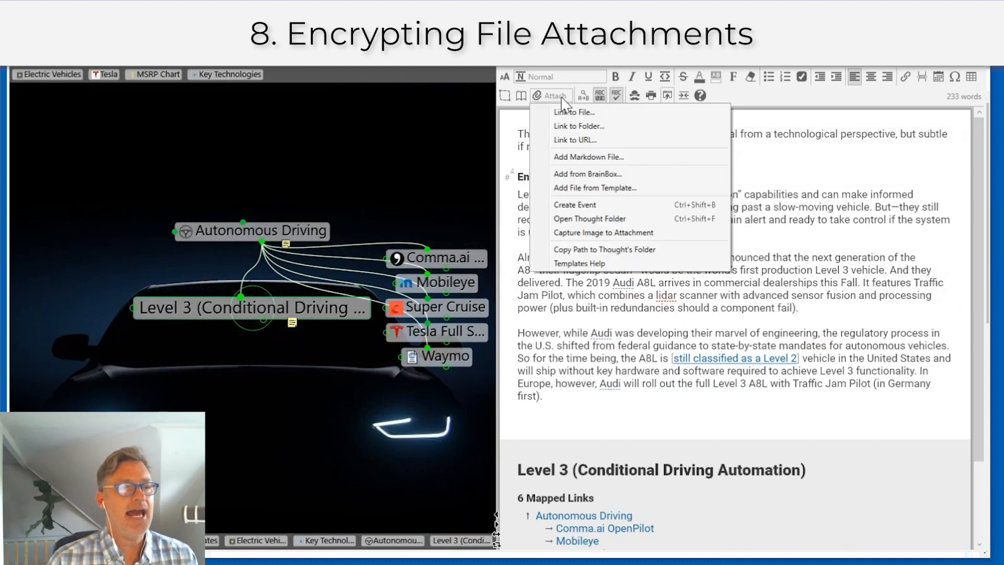
left_click(604, 190)
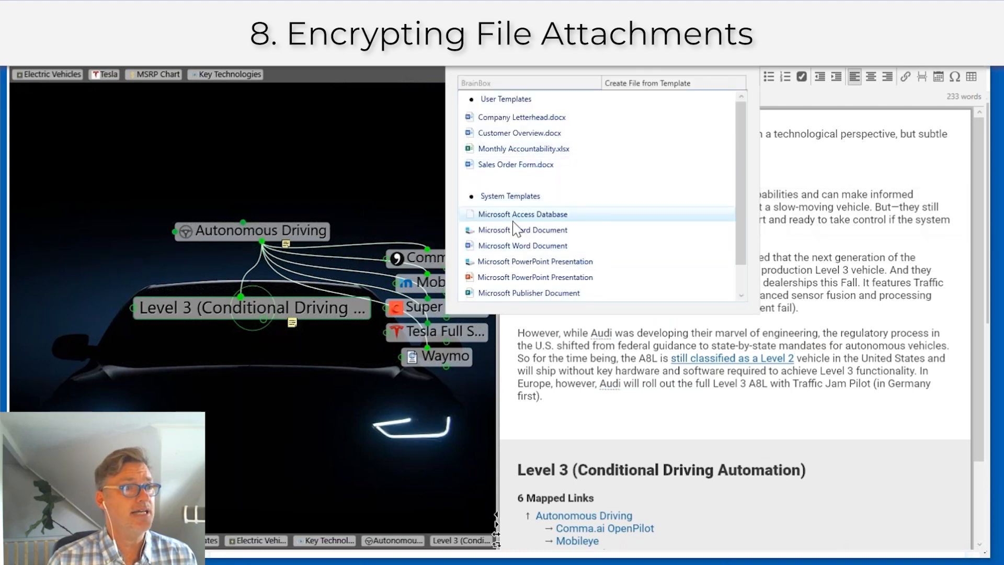
left_click(529, 245)
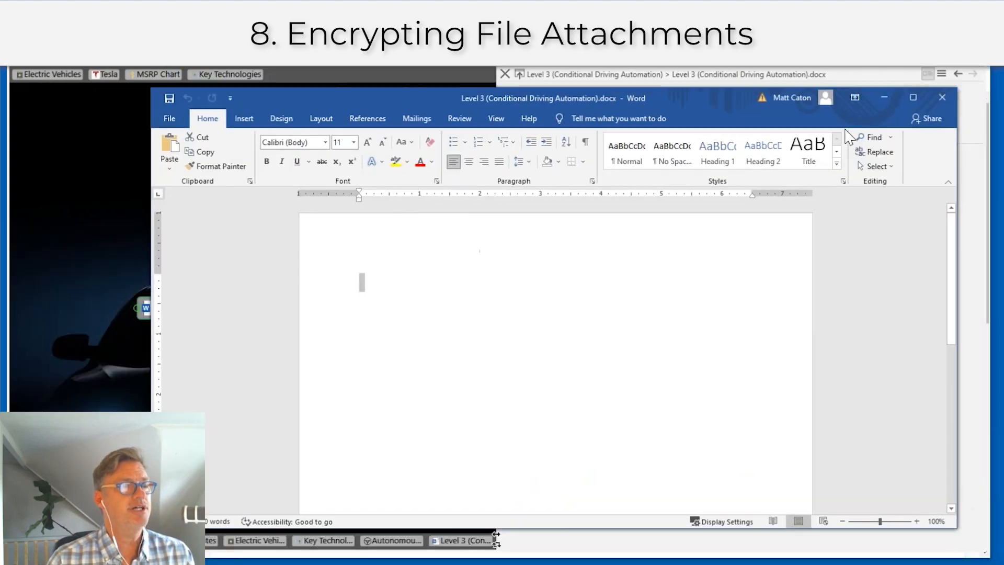
left_click(585, 339)
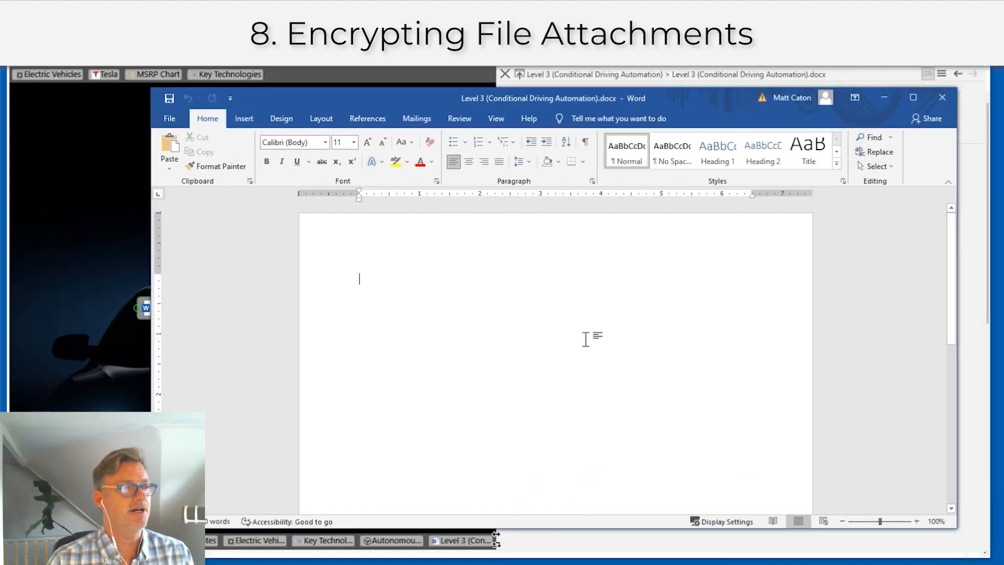
Step: Write 'Here is my top secret research' in the document, save it and close Word
type("Here is ")
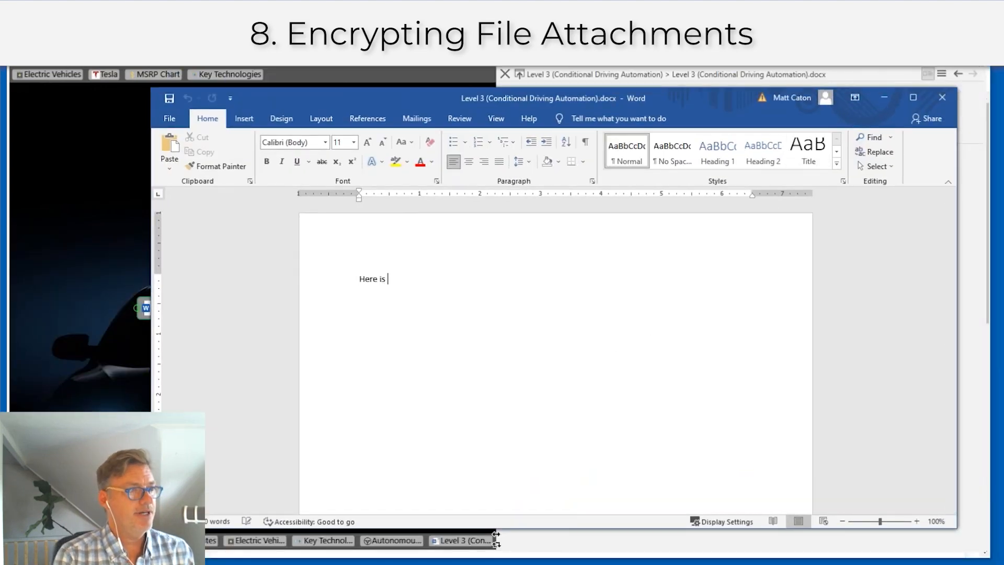
type("my top sec")
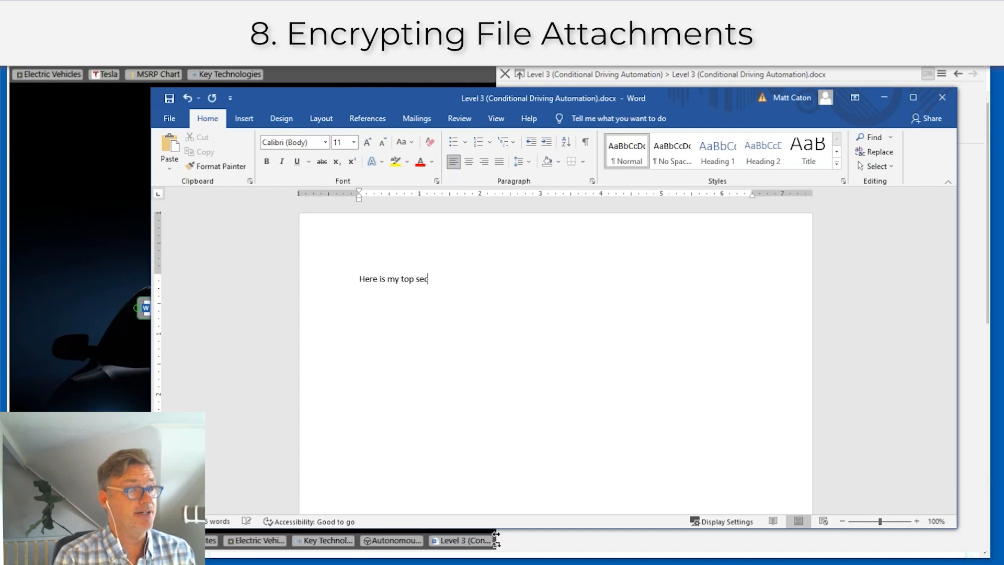
type("ret resear h")
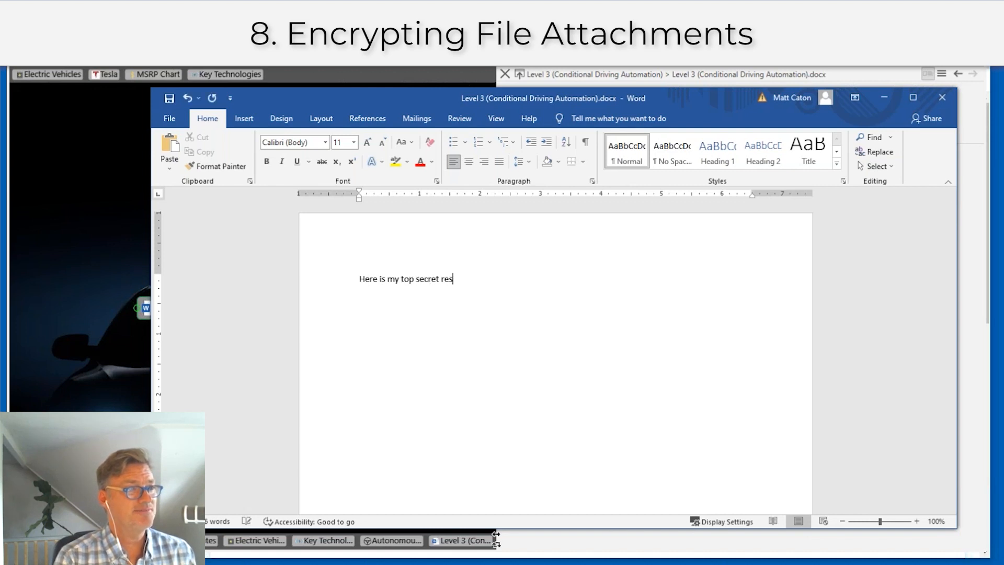
key("BackSpace")
key("BackSpace")
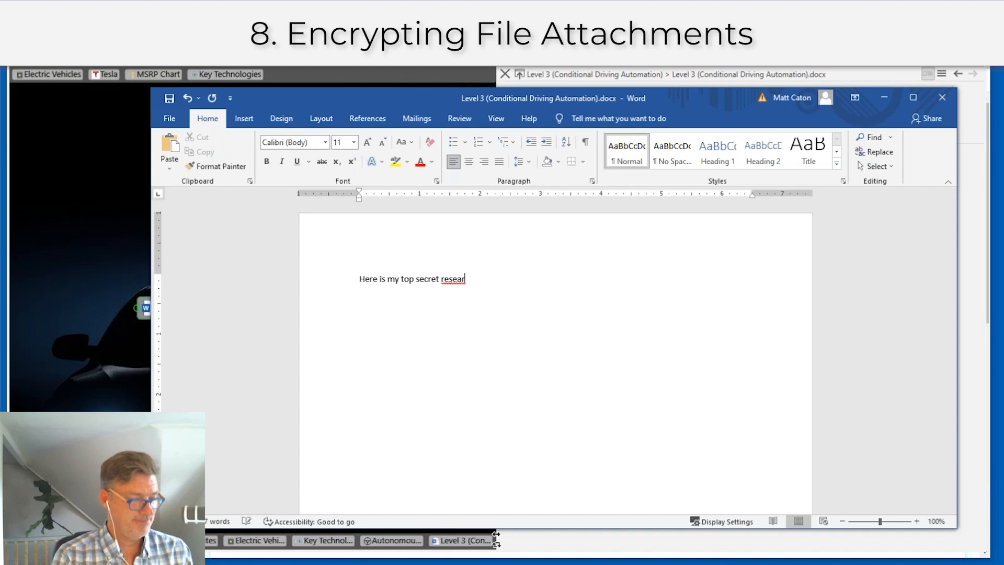
type("ch")
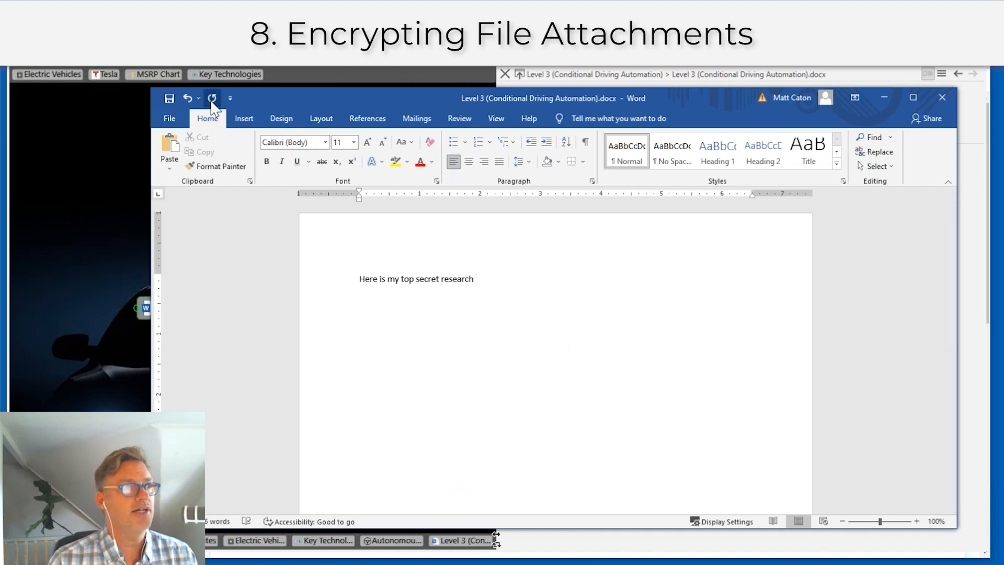
left_click(169, 98)
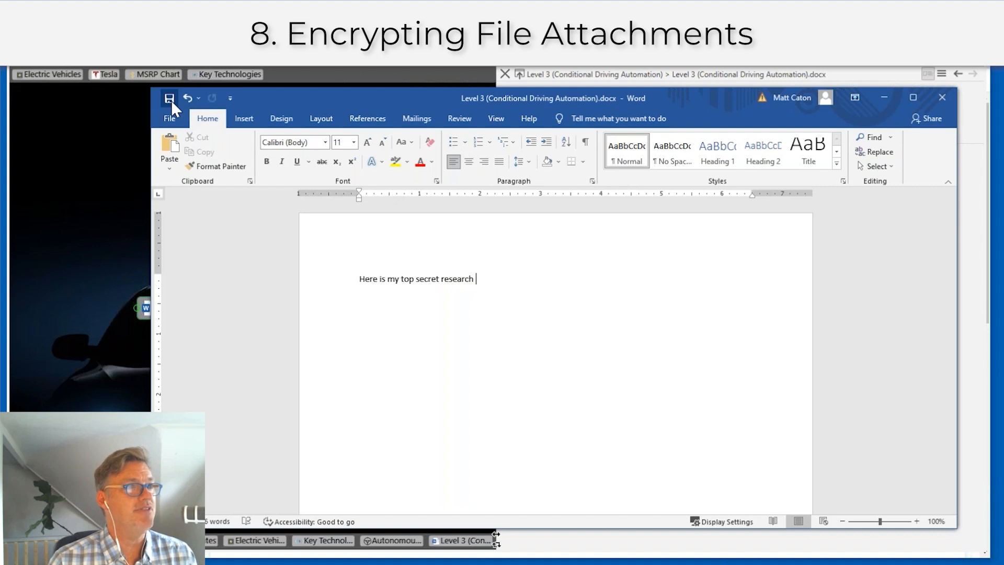
left_click(941, 99)
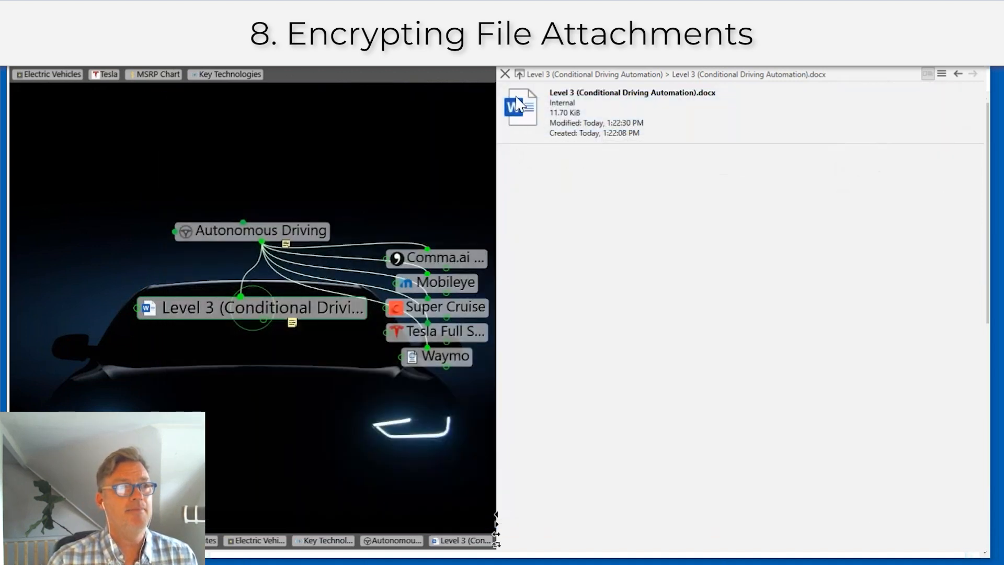
Step: Return to the notes and choose Encrypt… on the Level 3 (Conditional Driving Automation).docx link
left_click(505, 74)
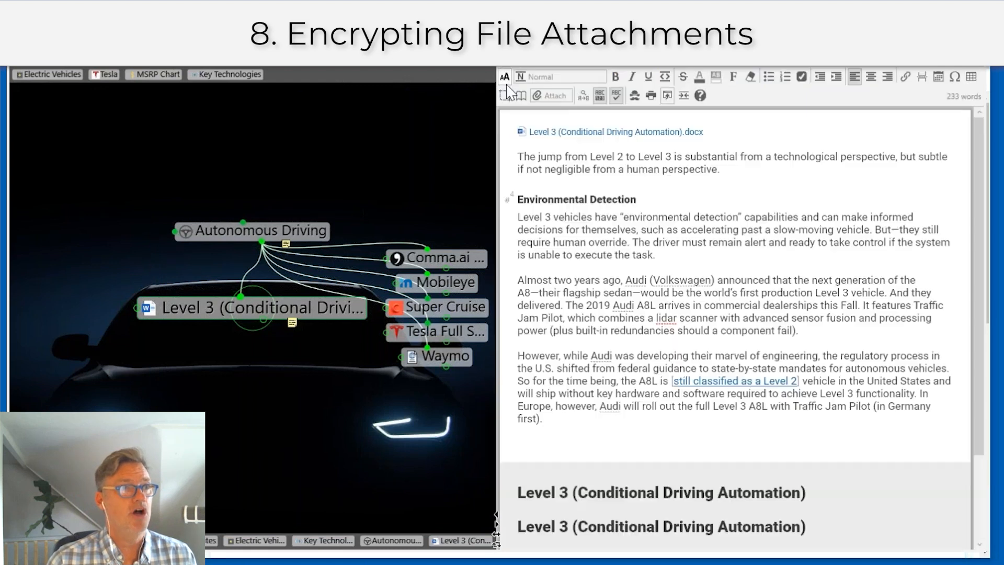
right_click(595, 134)
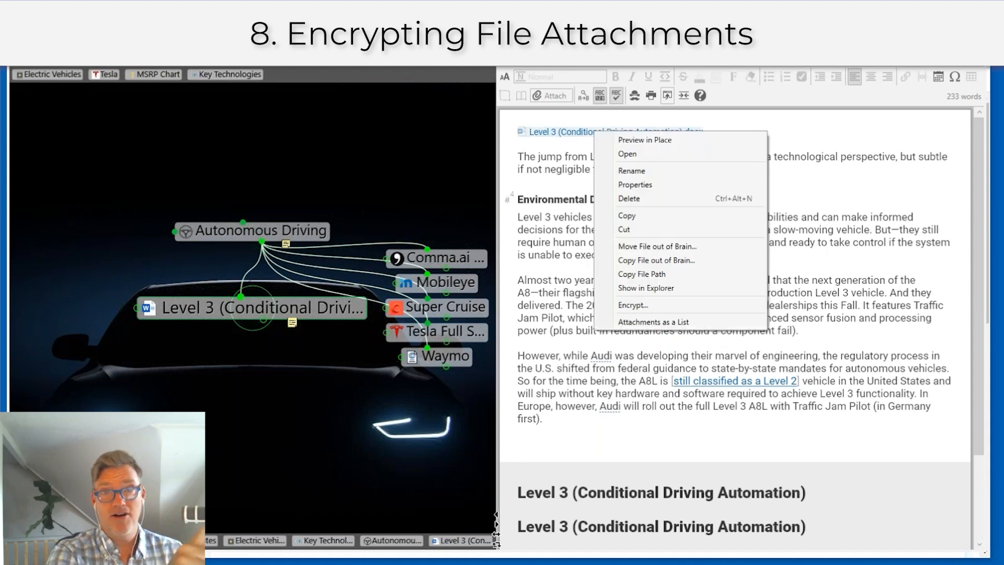
left_click(633, 305)
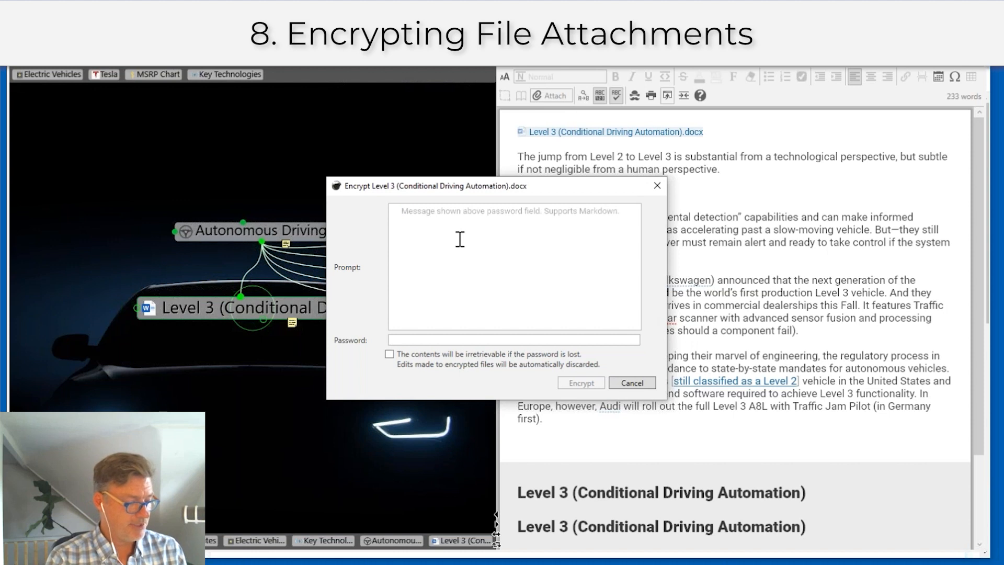
Step: Encrypt the attachment with the hint 'My favorite transportation system' and a password, accepting irretrievable contents
type("My fa")
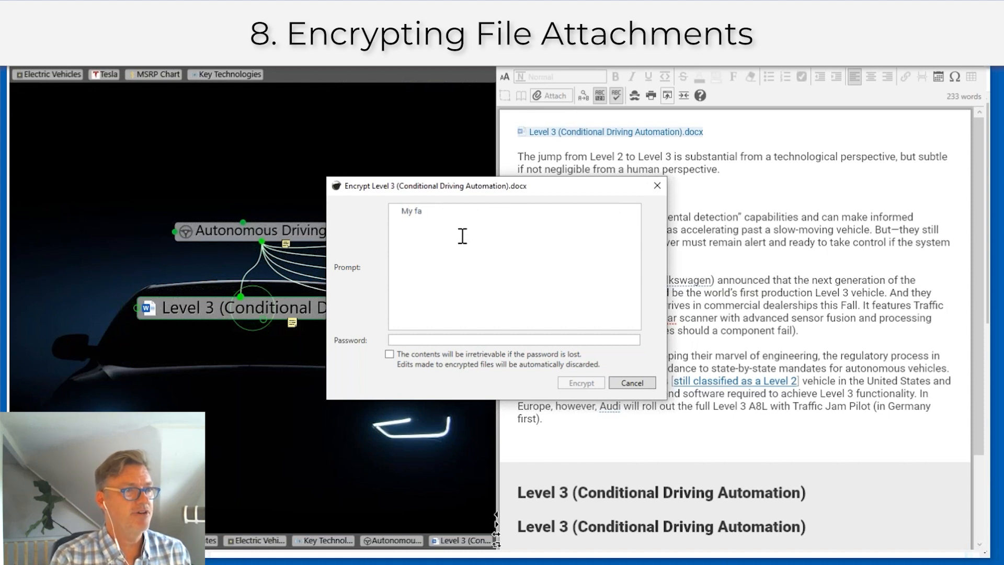
type("vorite tr")
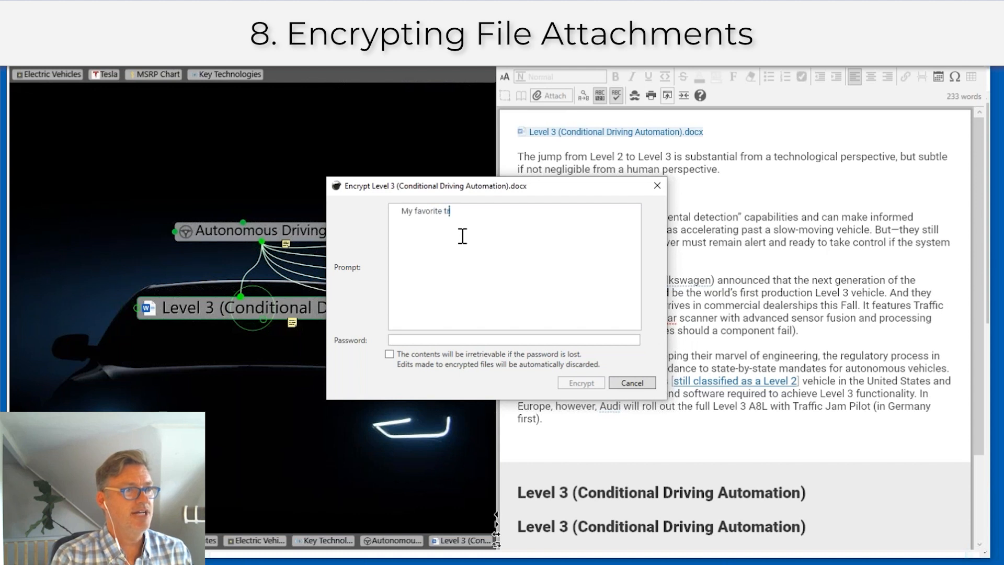
type("ansp")
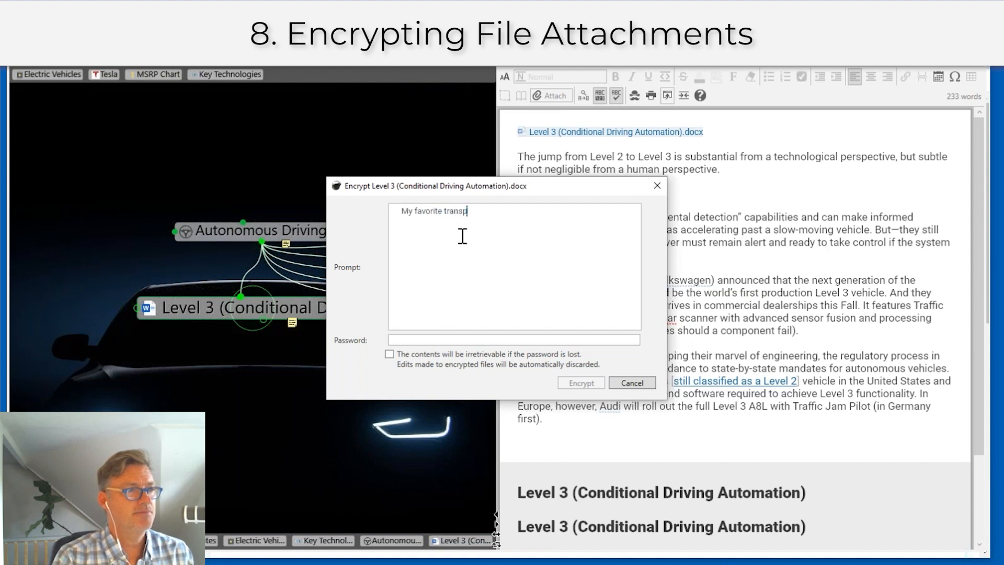
type("ortation system")
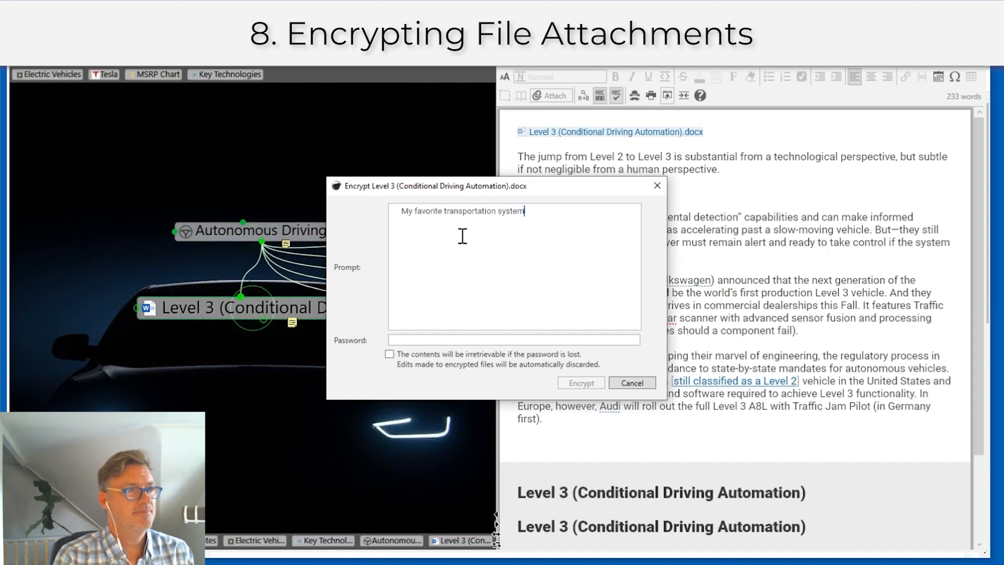
left_click(443, 340)
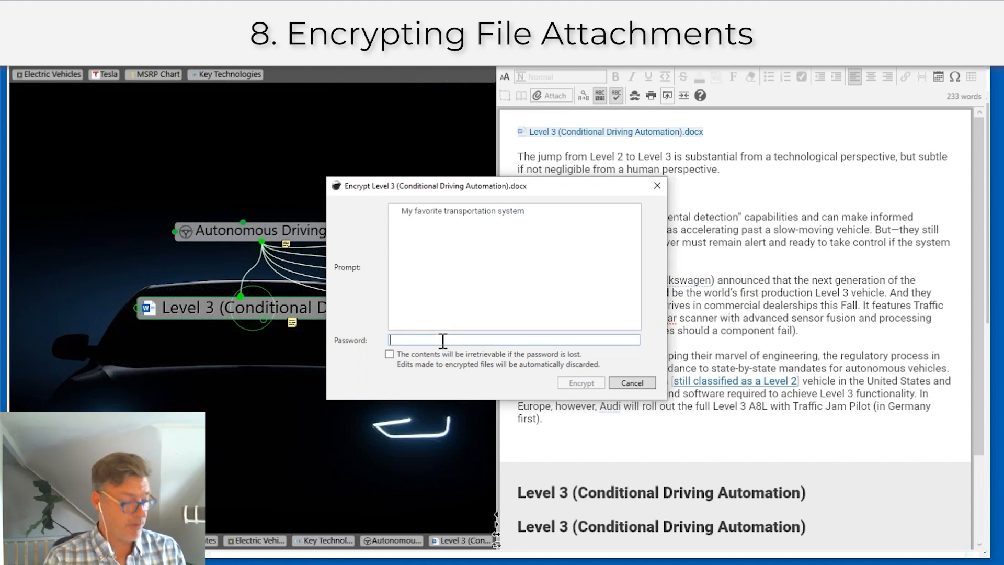
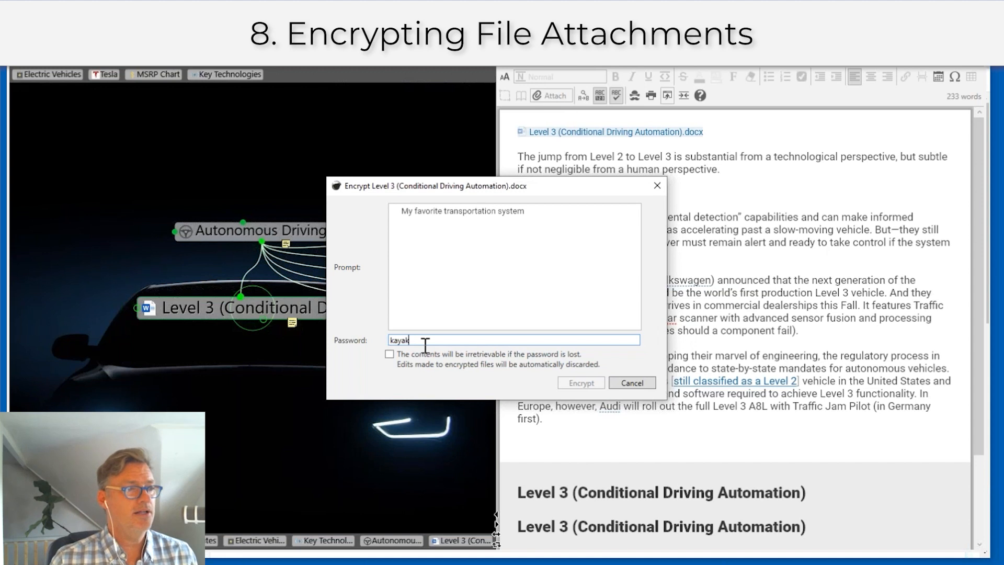
left_click(389, 355)
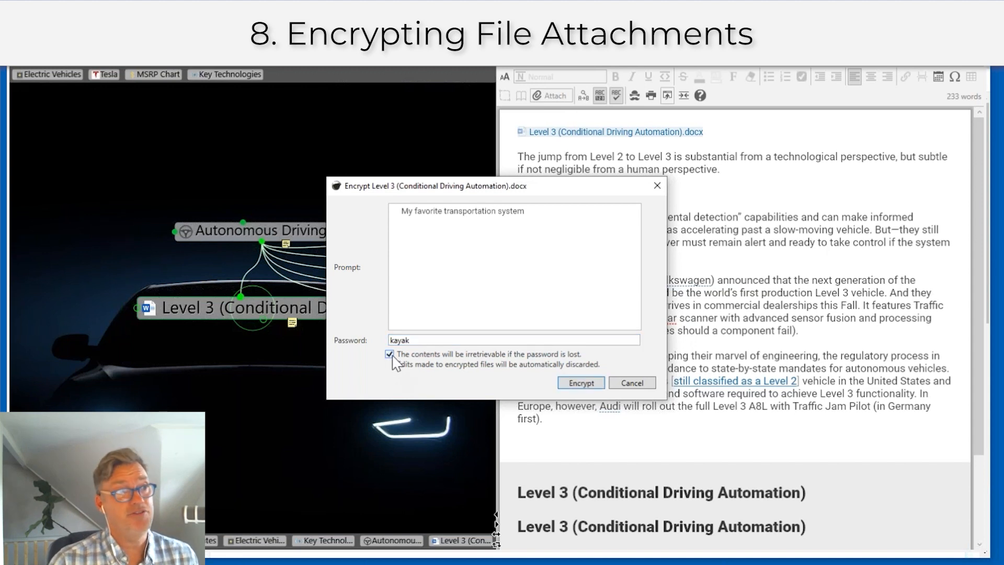
left_click(581, 383)
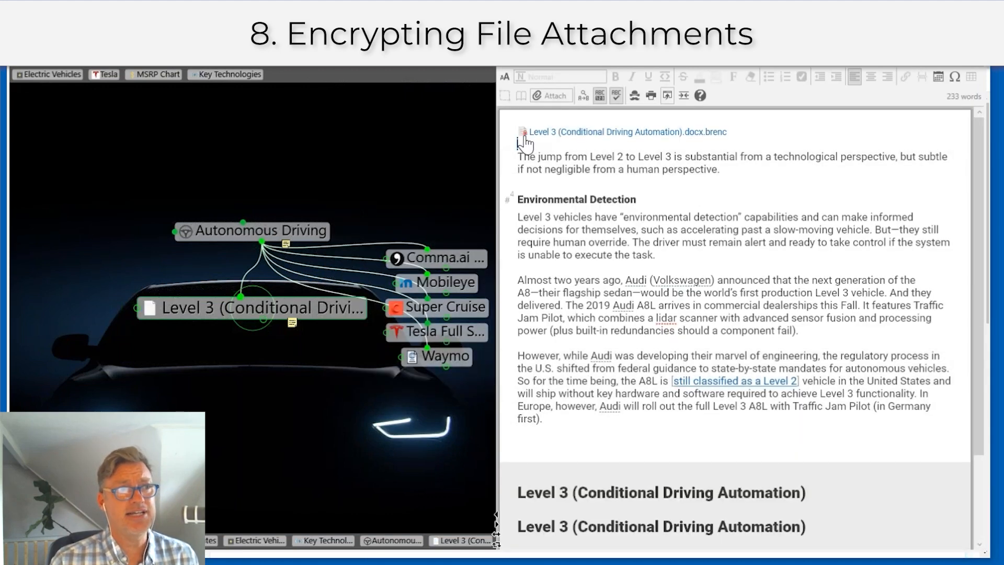
Step: Open the encrypted .docx.brenc attachment, retrying the password after a failed attempt, then close the view
left_click(523, 142)
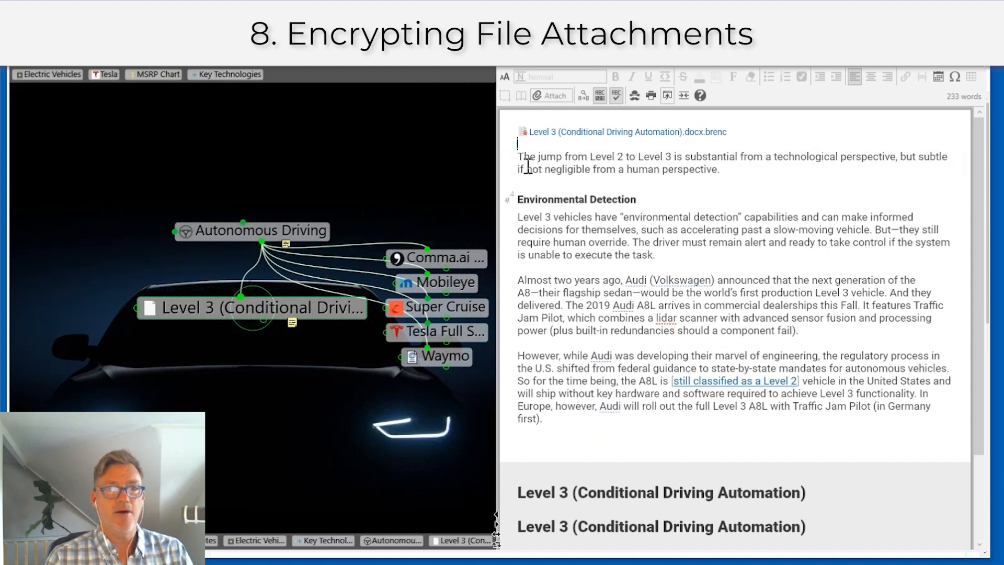
left_click(620, 133)
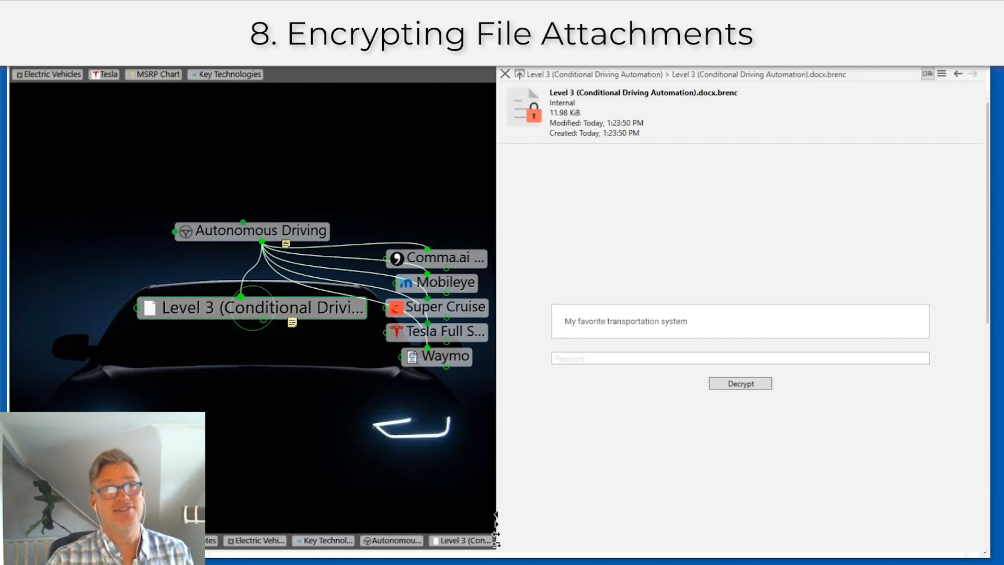
left_click(597, 359)
type("**********")
left_click(751, 384)
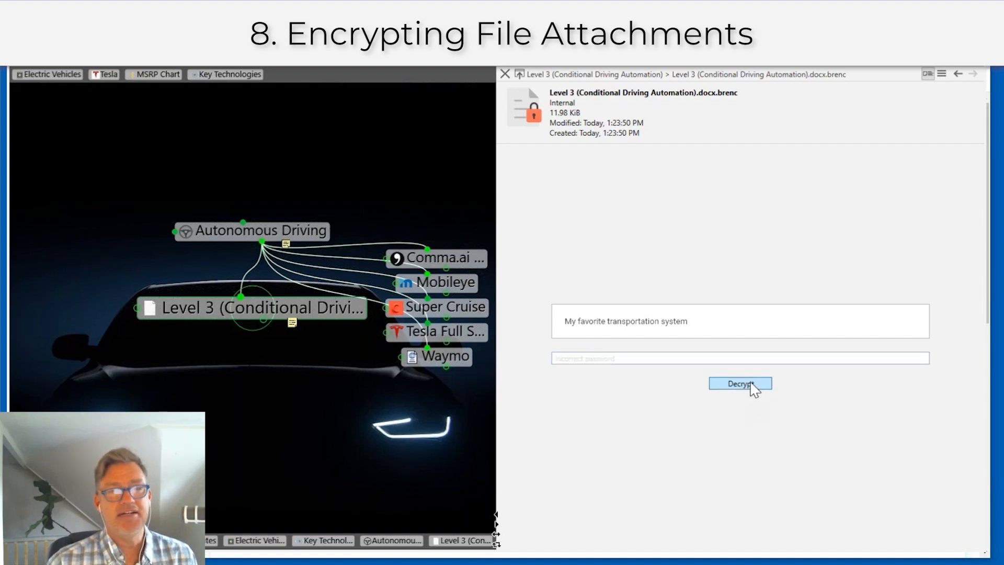
left_click(591, 360)
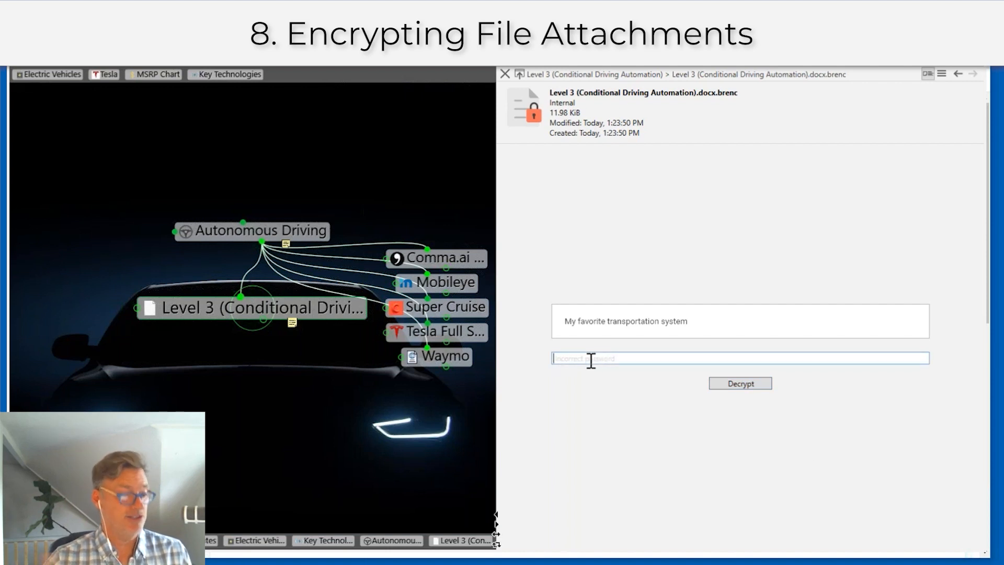
type("*****")
left_click(747, 385)
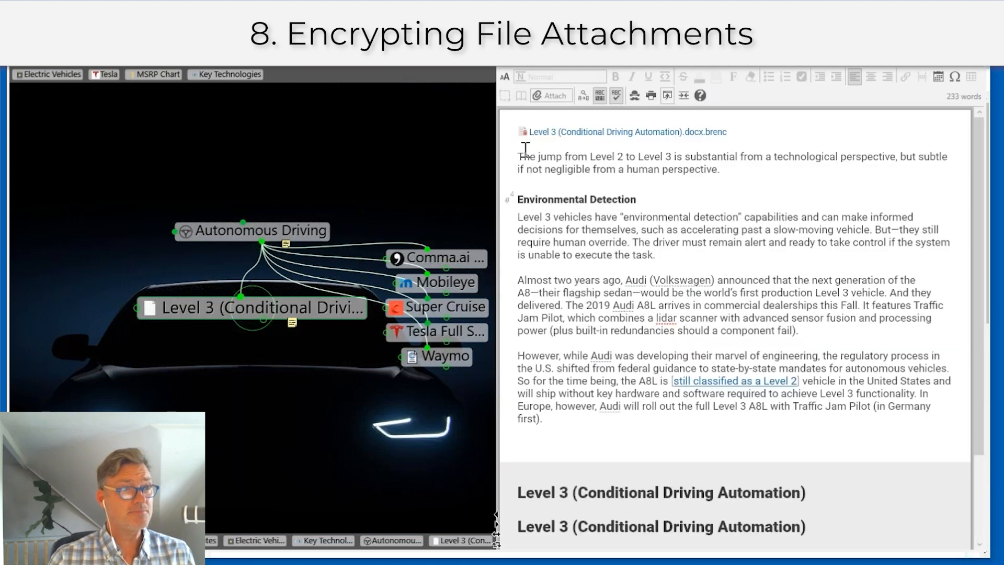
left_click(505, 73)
left_click(603, 137)
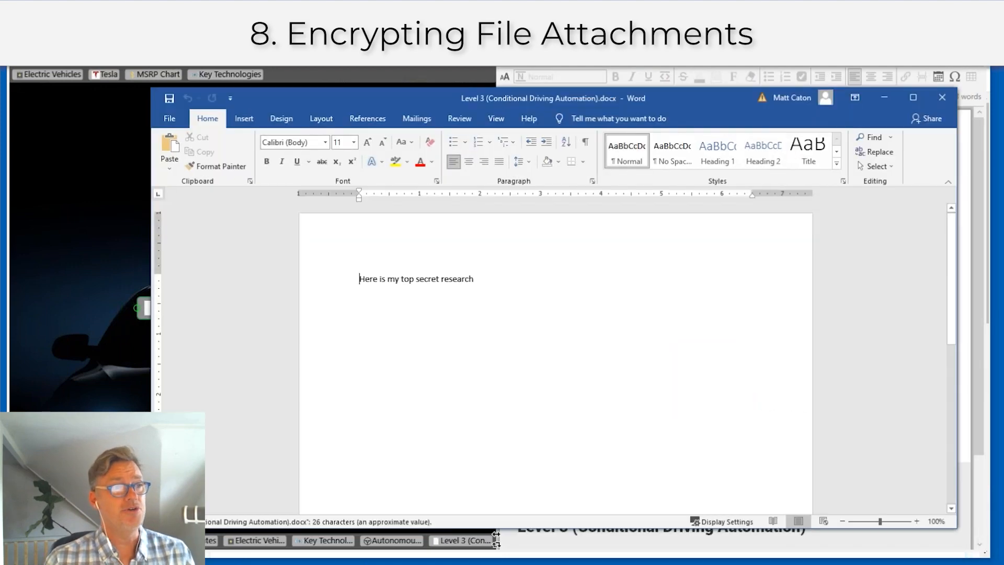
left_click(941, 97)
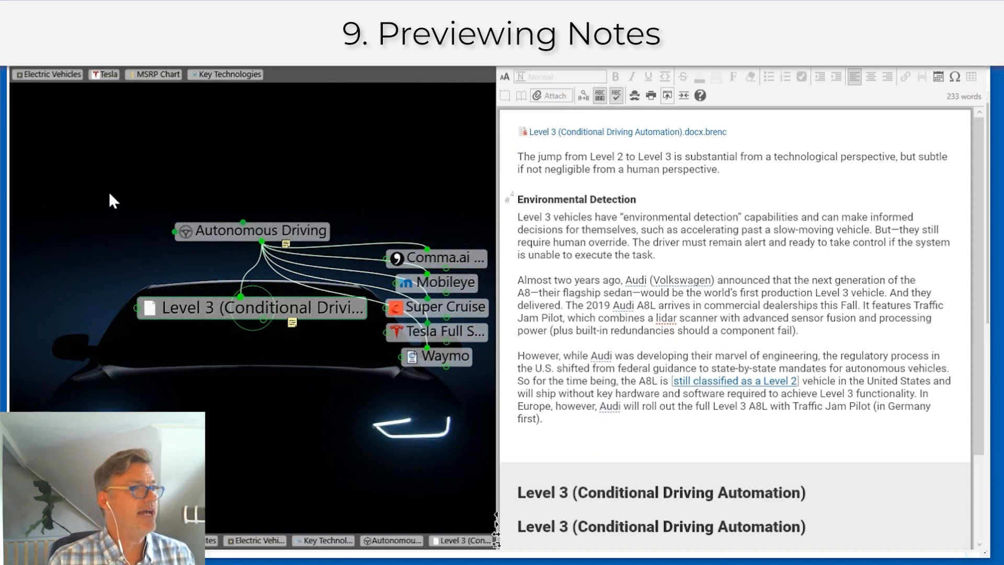
Step: Make Key Technologies active via Autonomous Driving and preview its child thoughts' notes
left_click(303, 239)
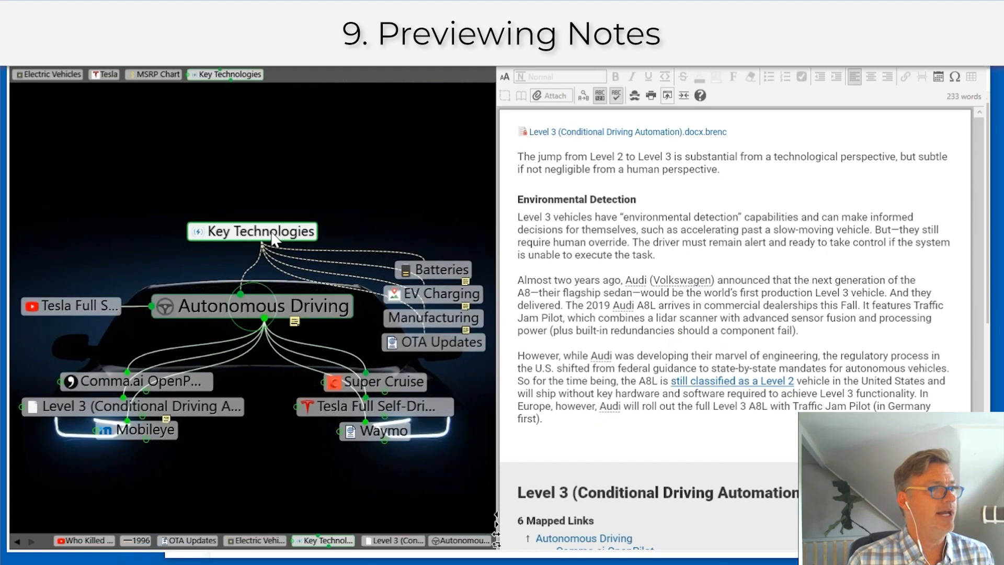
left_click(270, 231)
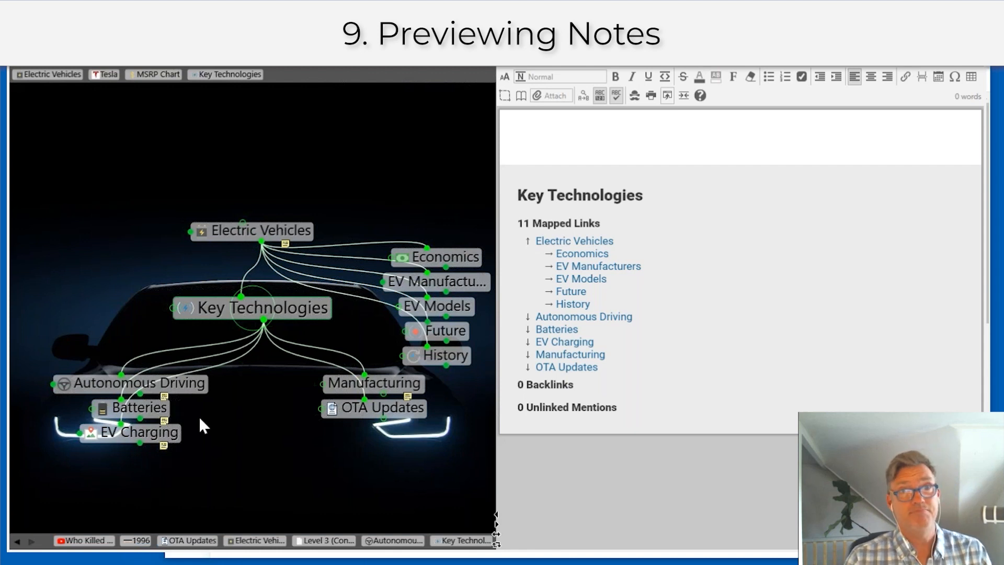
mouse_move(165, 401)
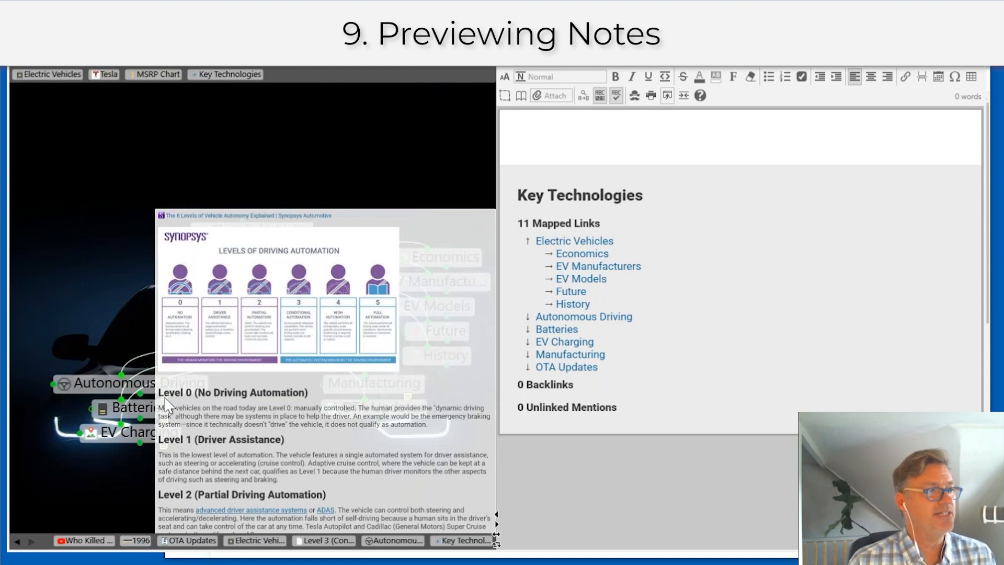
mouse_move(162, 421)
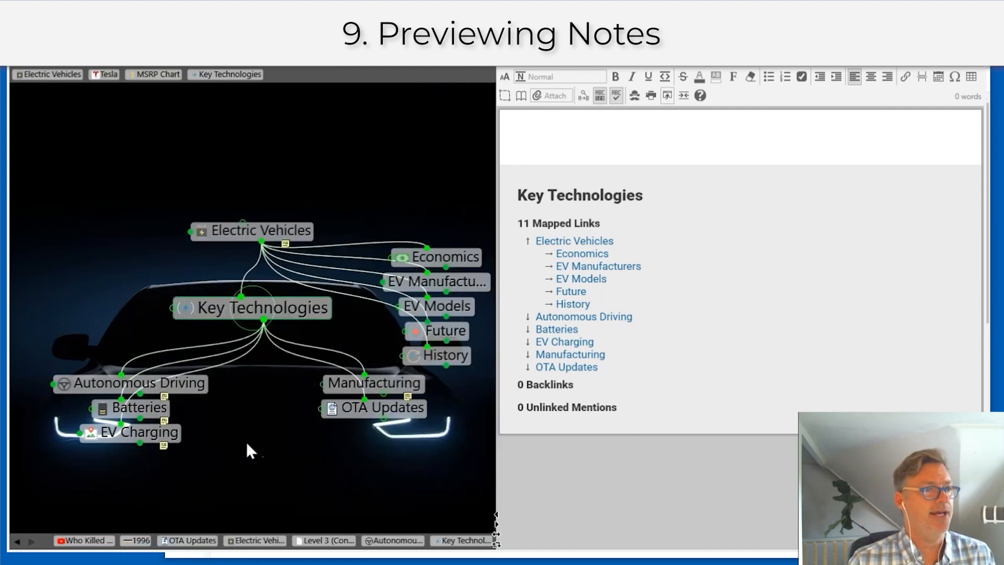
mouse_move(408, 396)
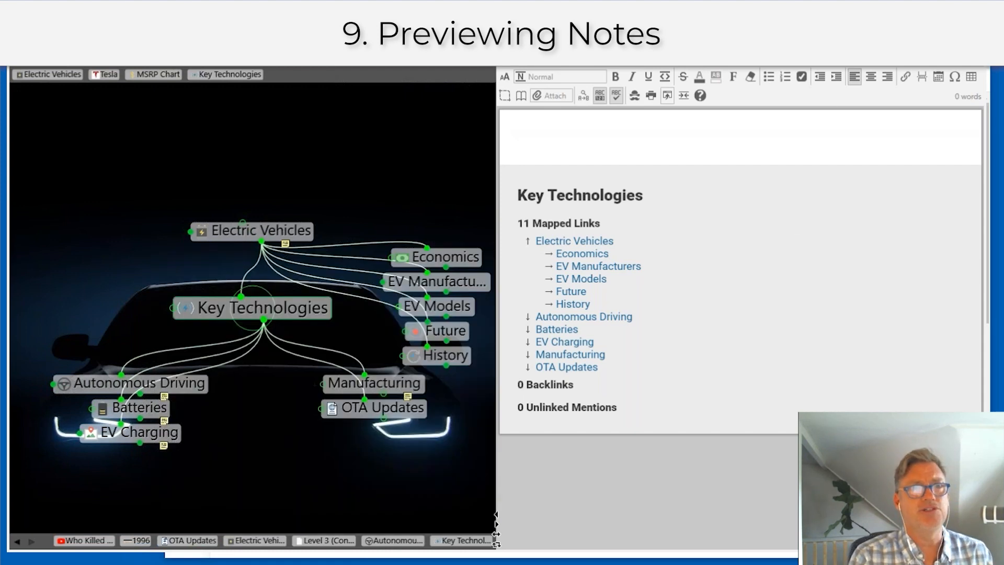
Step: Show the 13 search matches and preview each one's web page or note, ending on EV Charging
left_click(778, 59)
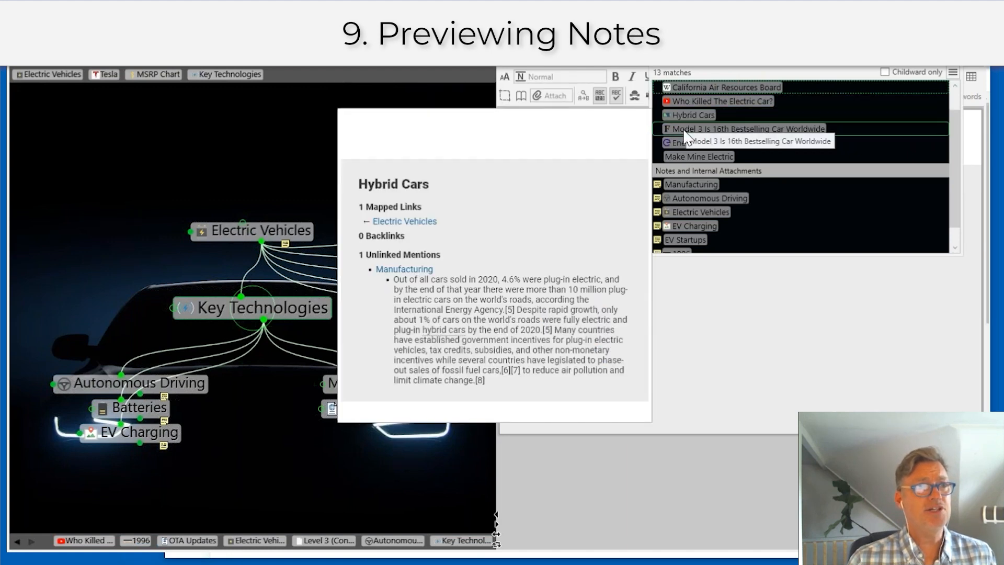
mouse_move(685, 137)
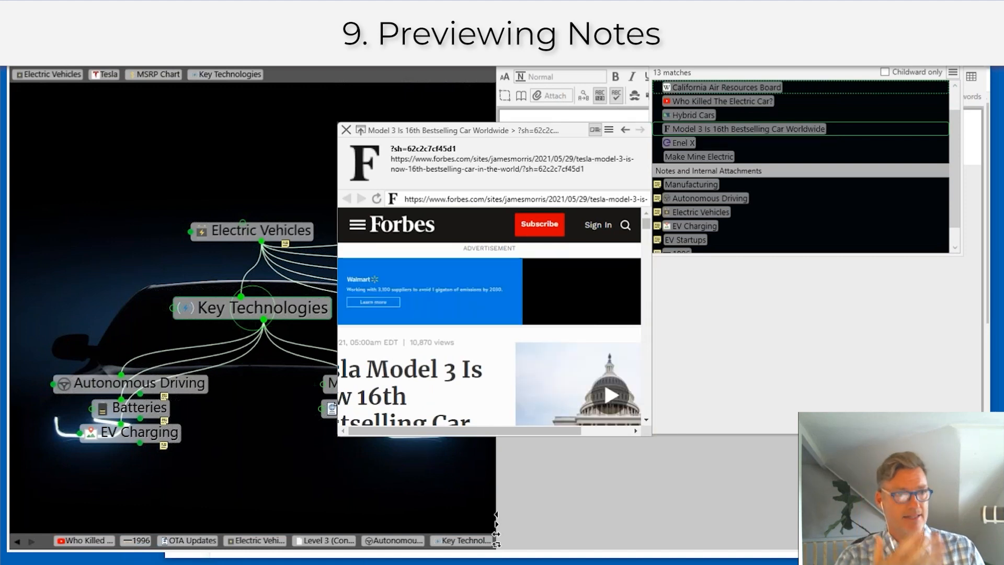
mouse_move(676, 158)
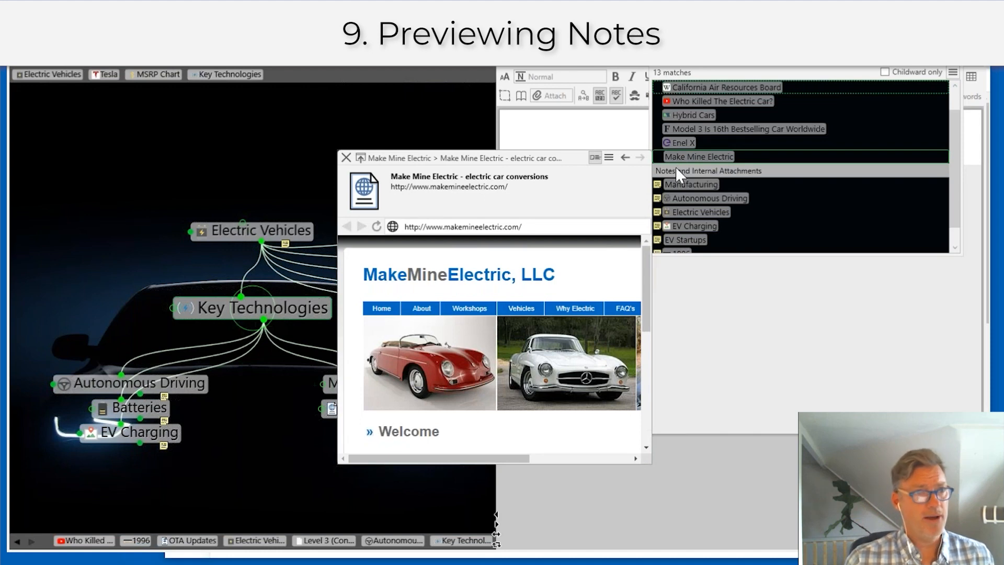
mouse_move(671, 191)
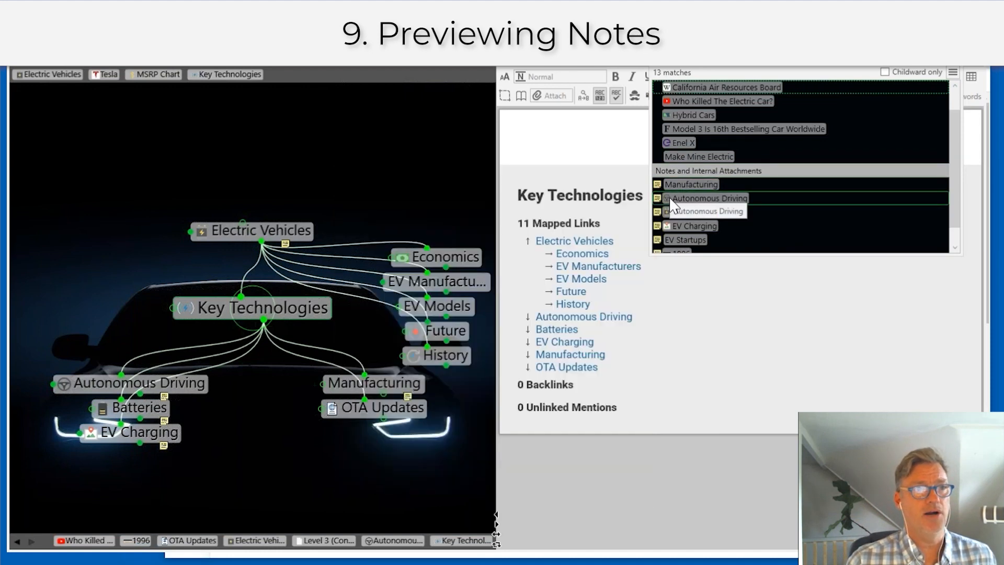
mouse_move(666, 230)
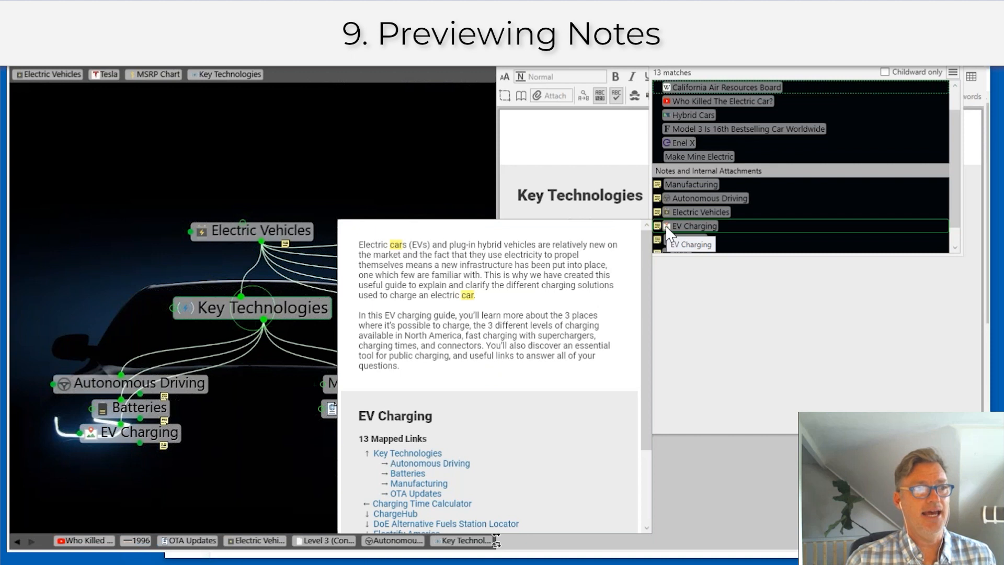